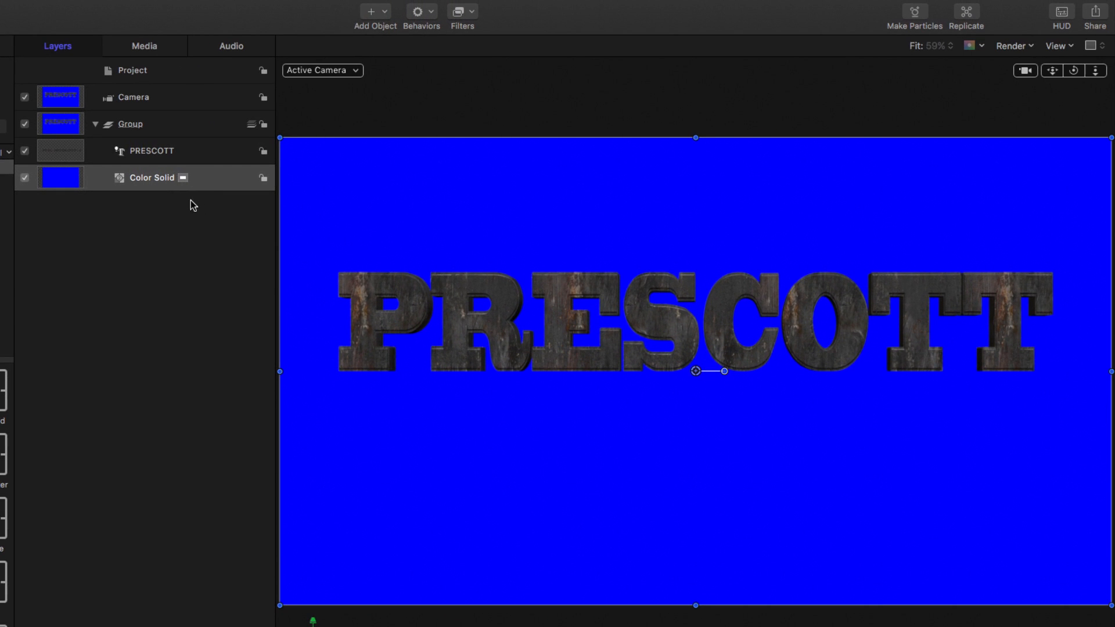
Step: Try moving the PRESCOTT text forward along the depth axis, out of the color solid, and check the gap from different camera angles
{"action": "left_click_drag", "start_coordinate": [1075, 72], "coordinate": [841, 72]}
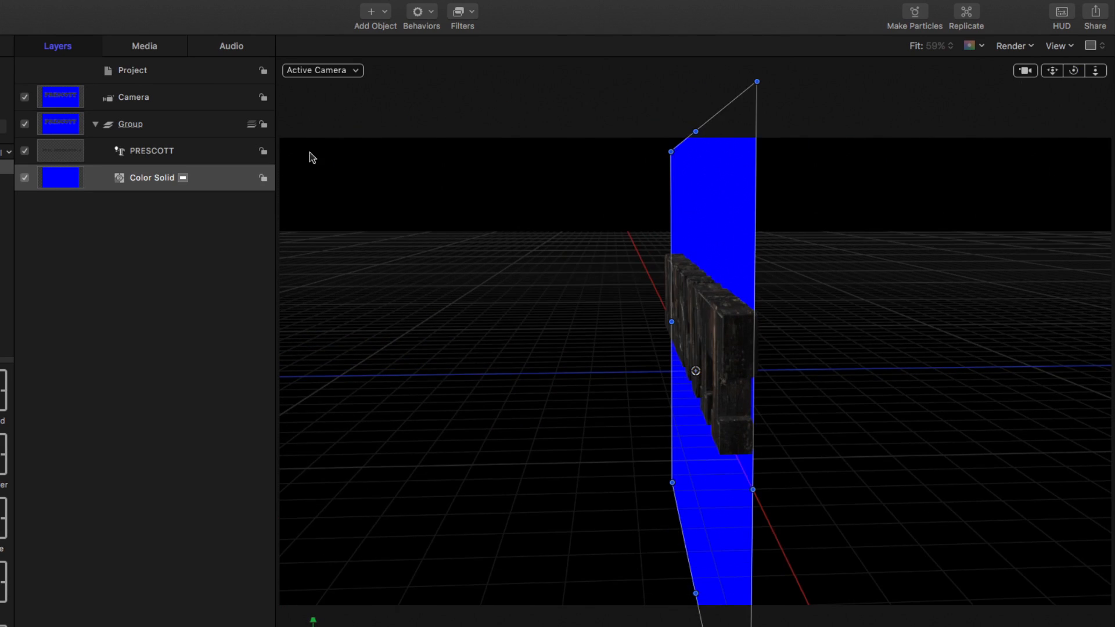
{"action": "left_click", "coordinate": [163, 152]}
{"action": "key", "text": "q"}
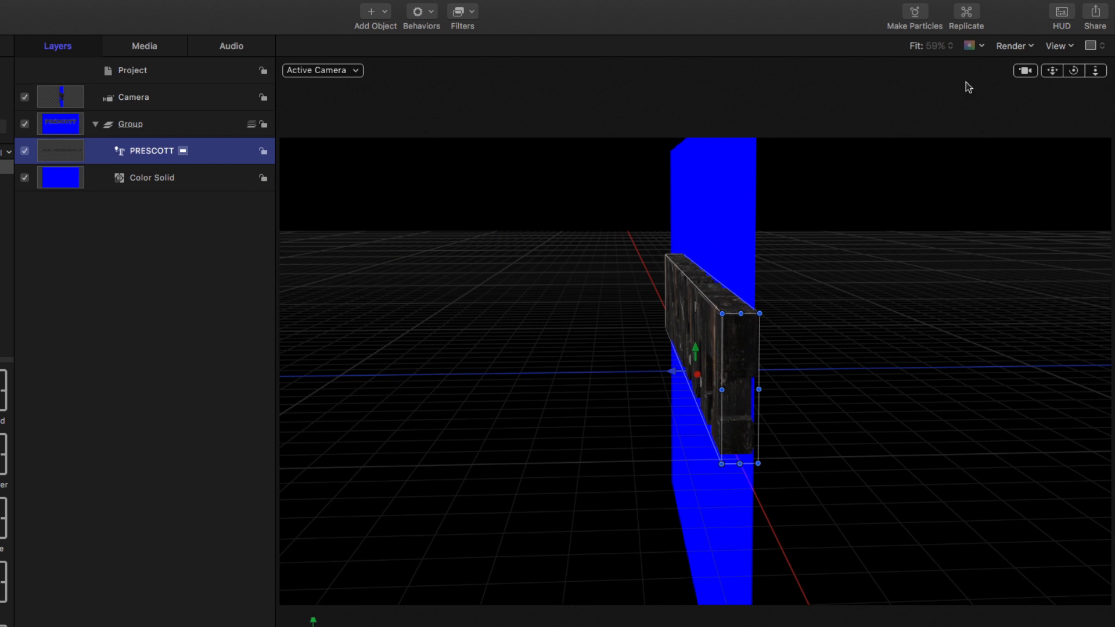
{"action": "left_click_drag", "start_coordinate": [1074, 72], "coordinate": [722, 420]}
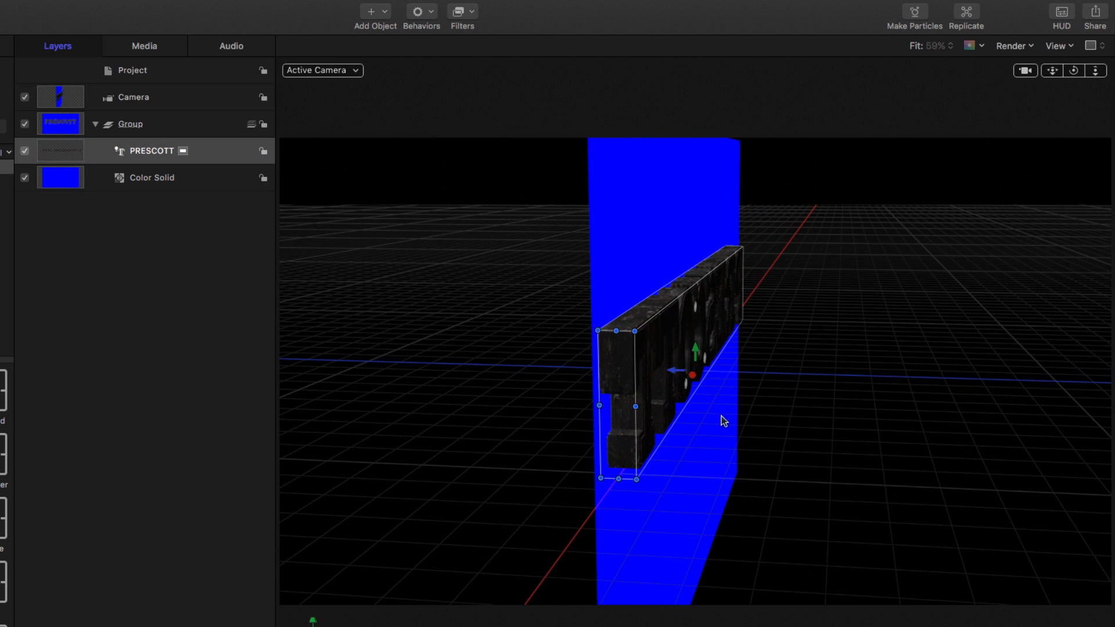
{"action": "left_click_drag", "start_coordinate": [675, 374], "coordinate": [608, 372]}
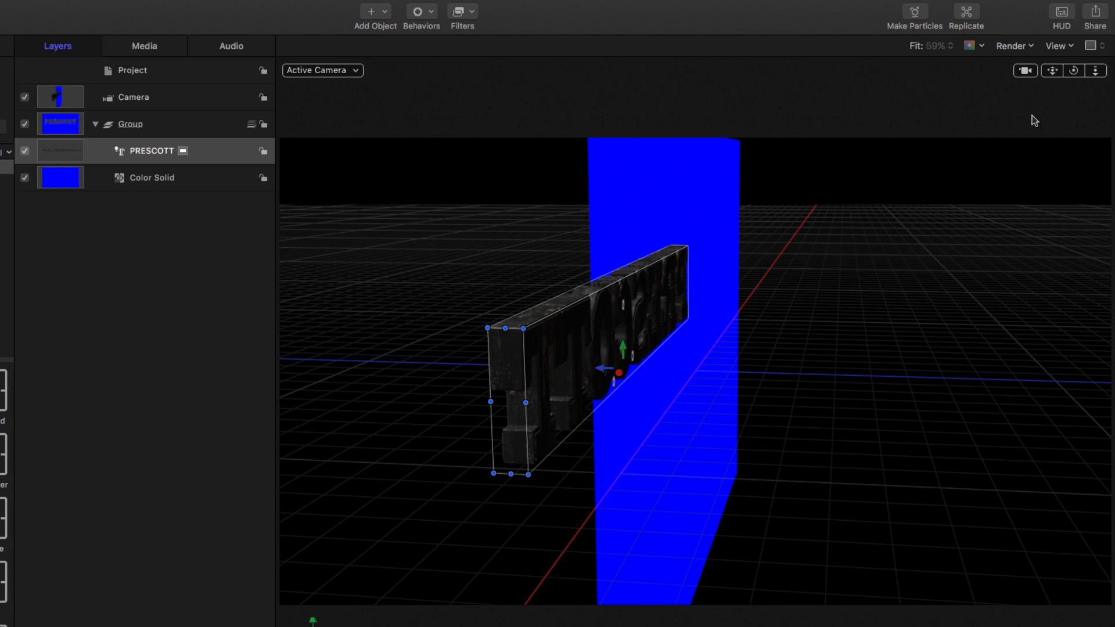
{"action": "mouse_move", "coordinate": [1074, 71]}
{"action": "left_mouse_down"}
{"action": "mouse_move", "coordinate": [1103, 110]}
{"action": "mouse_move", "coordinate": [883, 110]}
{"action": "mouse_move", "coordinate": [1080, 114]}
{"action": "mouse_move", "coordinate": [1074, 72]}
{"action": "left_mouse_up"}
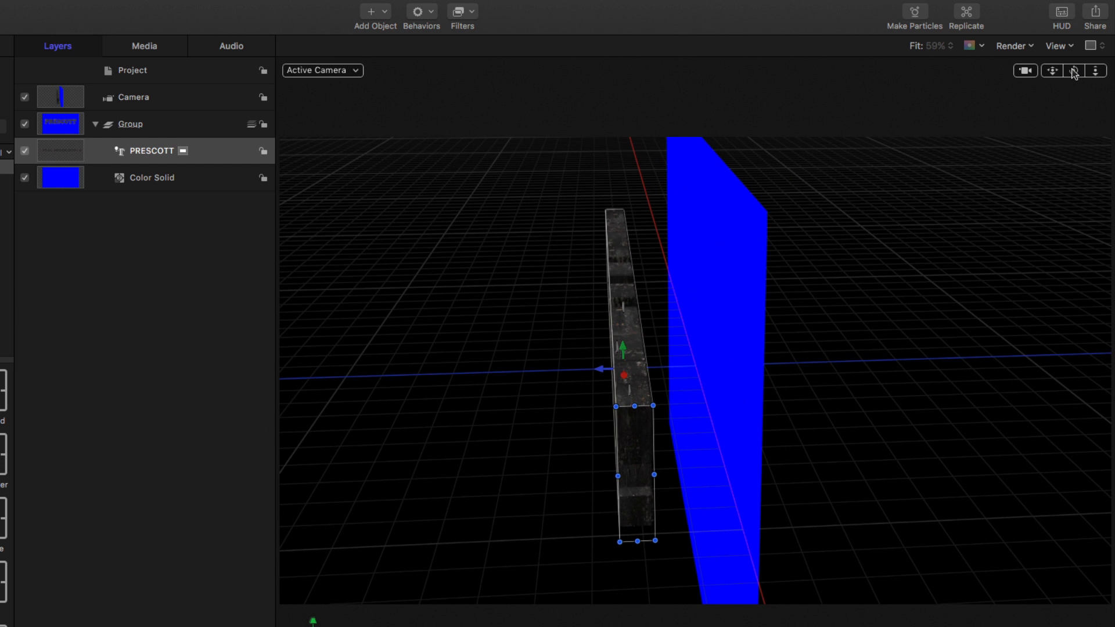
Step: Undo the text's depth move and the camera orbits to restore the frontal view
{"action": "key", "text": "super+z"}
{"action": "key", "text": "super+z"}
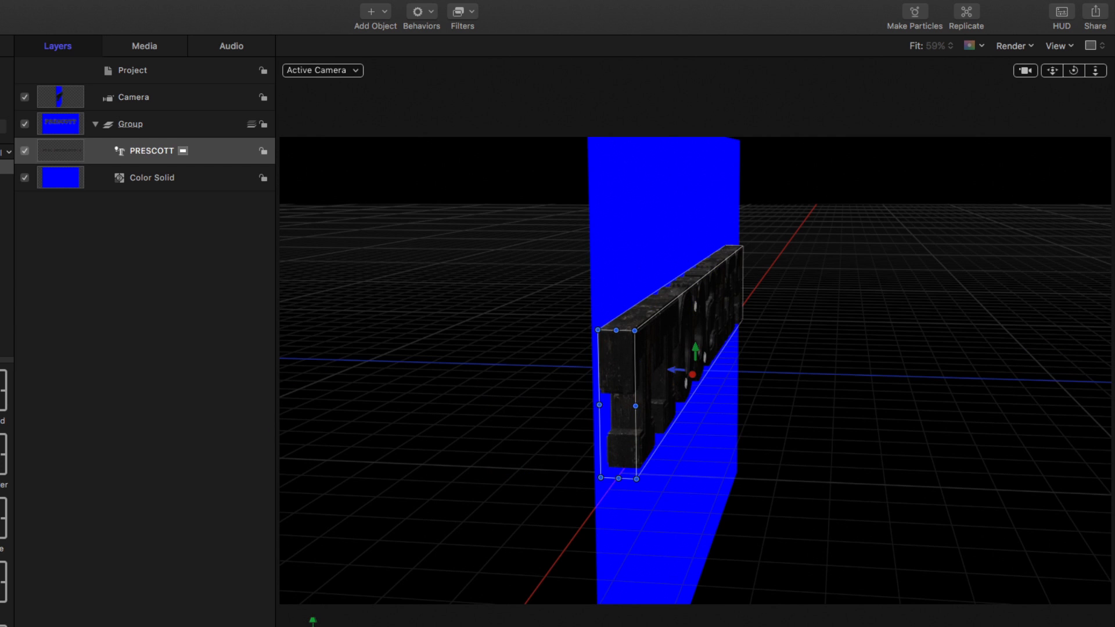
{"action": "key", "text": "super+z"}
Step: Set the Color Solid generator's color to a warm off-white, RGB 255, 253, 244
{"action": "left_click", "coordinate": [170, 183]}
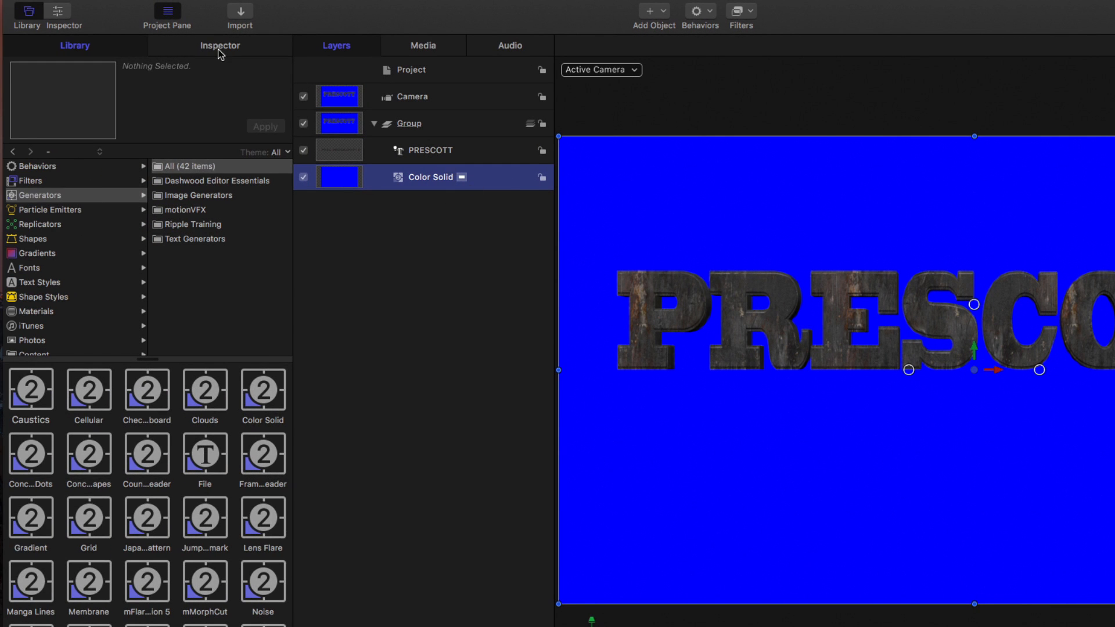
{"action": "left_click", "coordinate": [220, 54]}
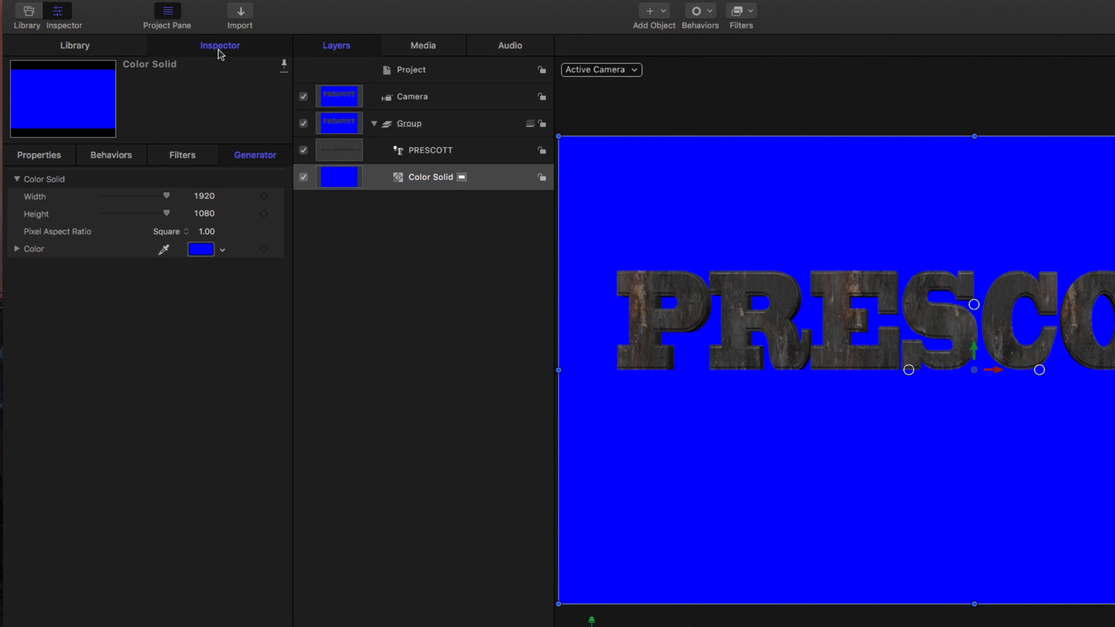
{"action": "left_click", "coordinate": [223, 250]}
{"action": "left_click_drag", "start_coordinate": [216, 273], "coordinate": [210, 266]}
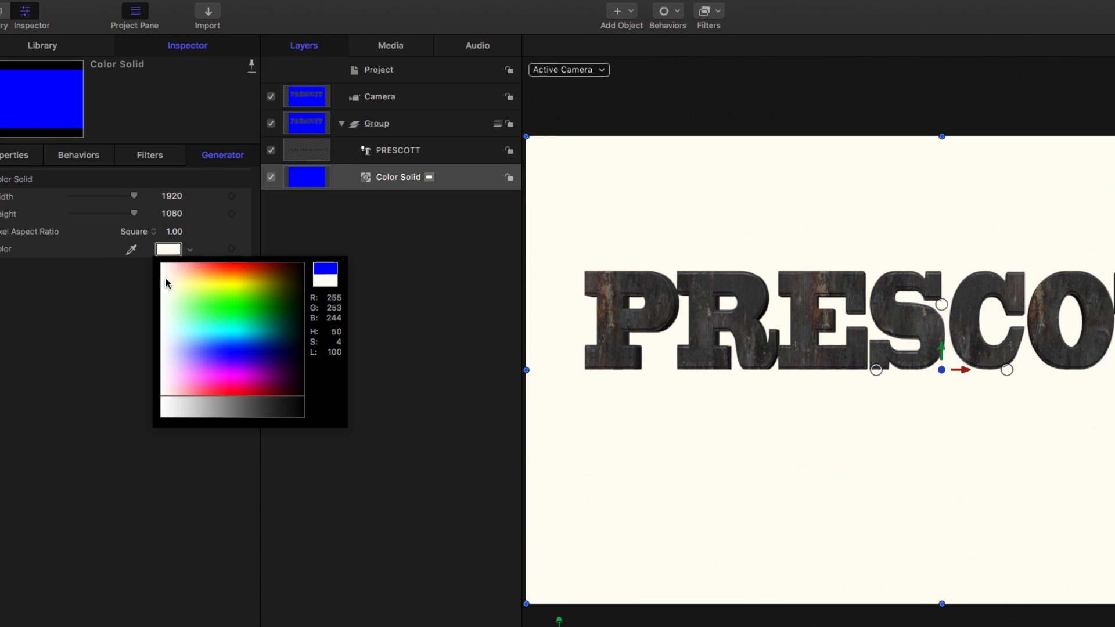
{"action": "left_click", "coordinate": [165, 279]}
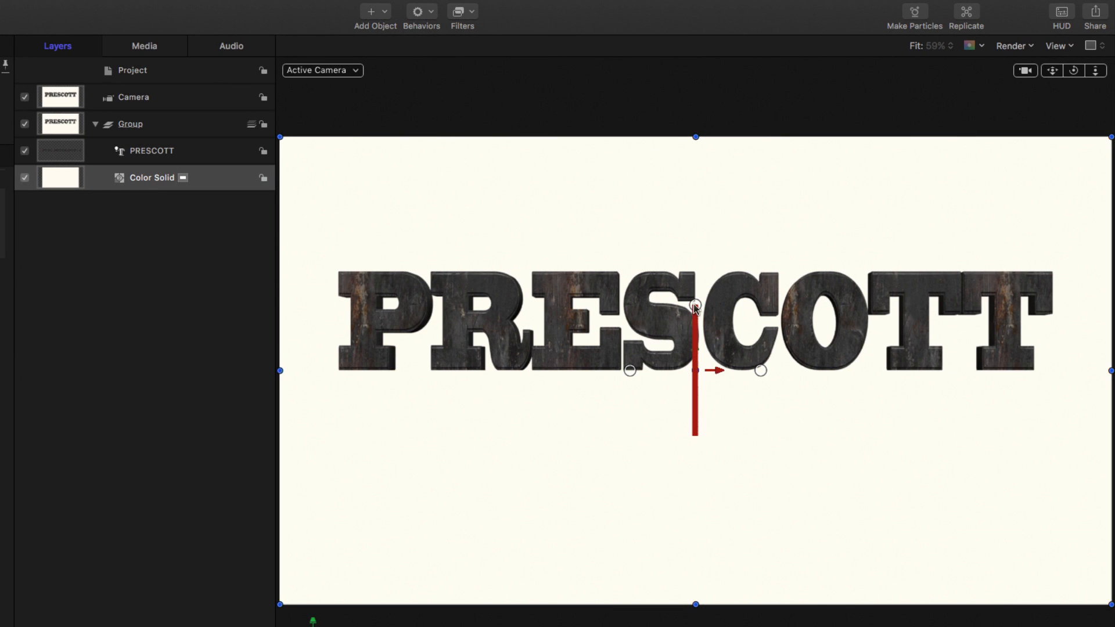
Step: Rotate the Color Solid 90 degrees about its horizontal axis so it lies flat as a floor beneath the PRESCOTT text
{"action": "left_click_drag", "start_coordinate": [941, 305], "coordinate": [941, 280]}
{"action": "left_click_drag", "start_coordinate": [696, 283], "coordinate": [699, 254]}
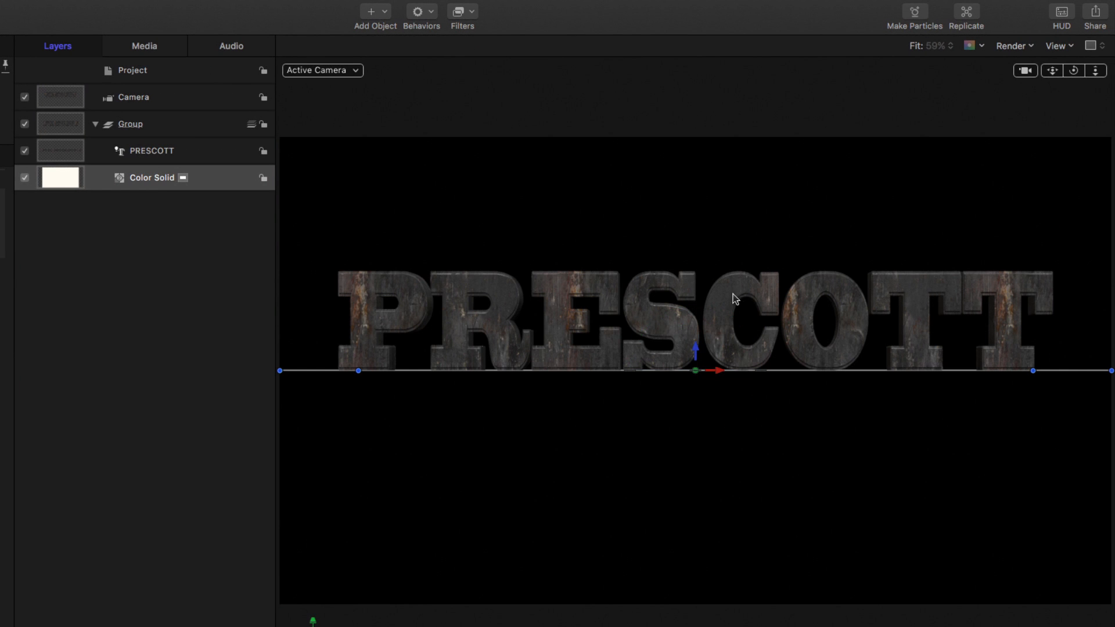
{"action": "mouse_move", "coordinate": [1050, 75]}
{"action": "left_mouse_down"}
{"action": "mouse_move", "coordinate": [1070, 70]}
{"action": "mouse_move", "coordinate": [1058, 63]}
{"action": "mouse_move", "coordinate": [1048, 78]}
{"action": "left_mouse_up"}
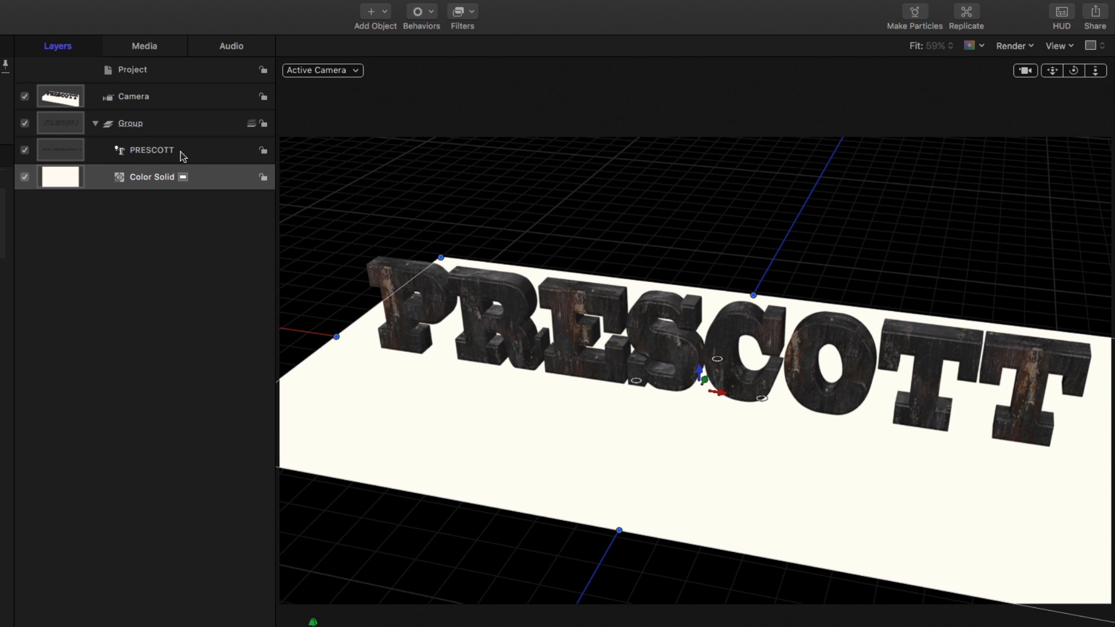
Step: Set the PRESCOTT text's Lighting Style to Off and leave its Environment lighting enabled
{"action": "left_click", "coordinate": [185, 155]}
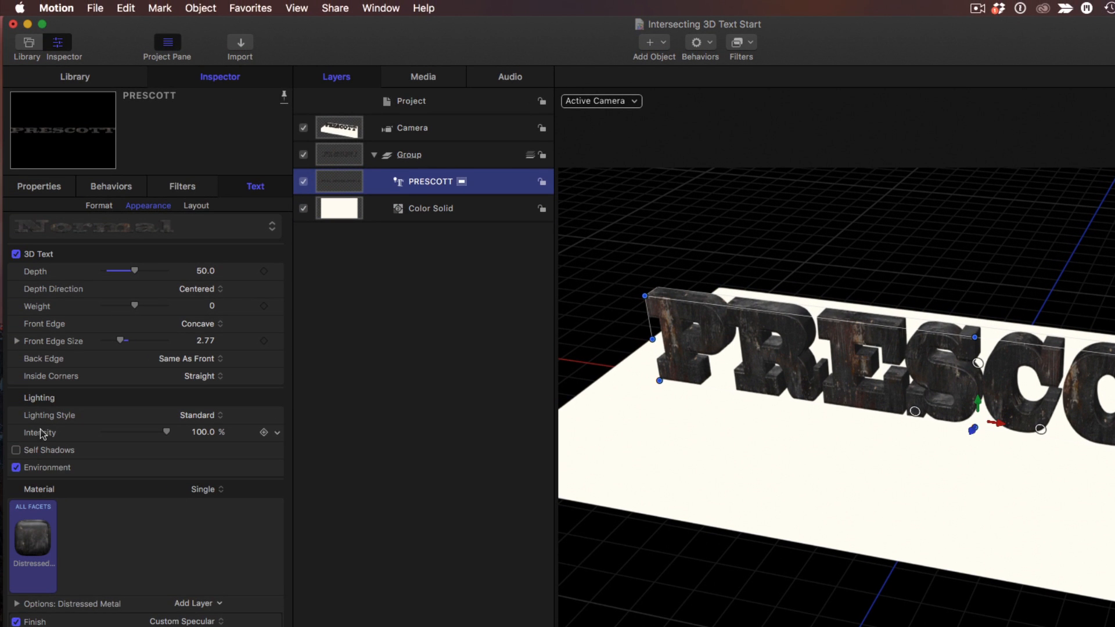
{"action": "left_click", "coordinate": [208, 417]}
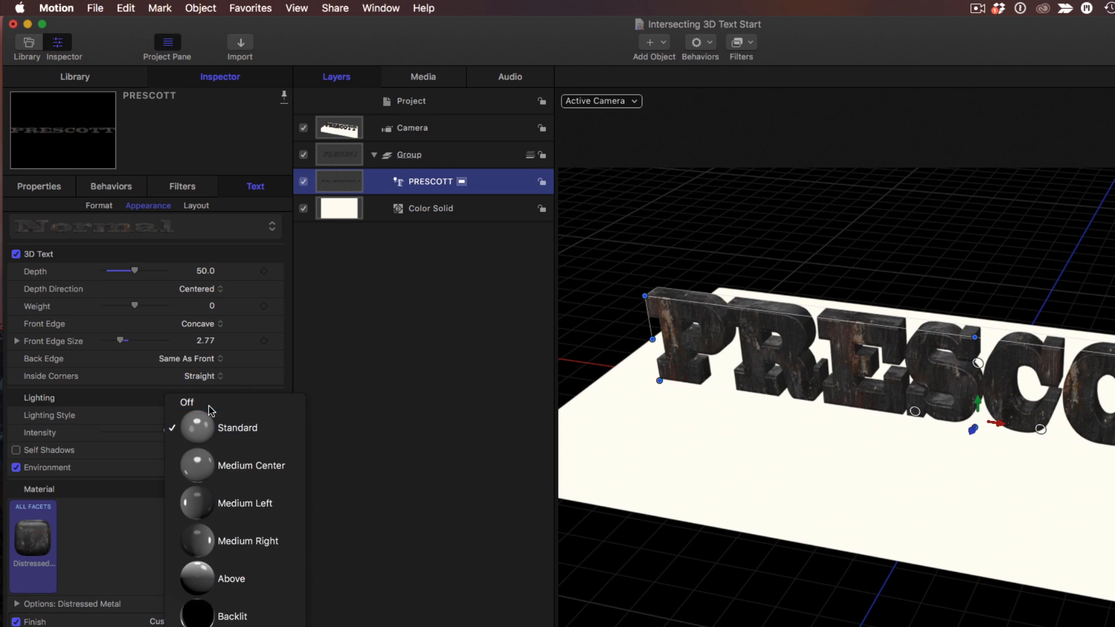
{"action": "left_click", "coordinate": [198, 399]}
{"action": "left_click", "coordinate": [16, 433]}
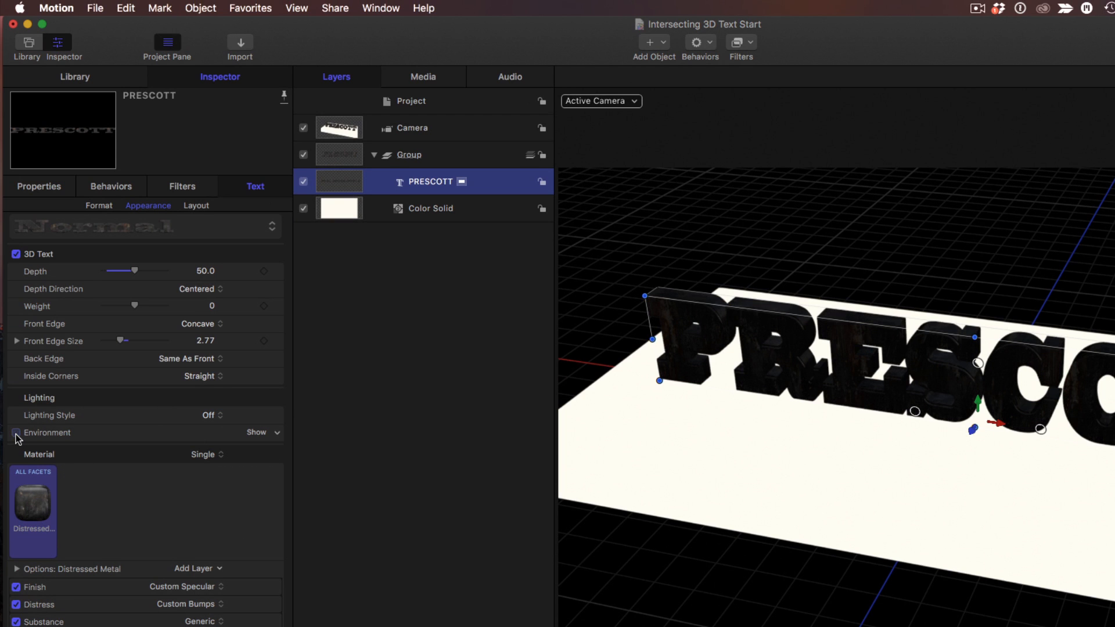
{"action": "left_click", "coordinate": [16, 433]}
Step: Add a new light to the scene, change its type to Spot, and pull it forward in front of the text
{"action": "left_click", "coordinate": [190, 8]}
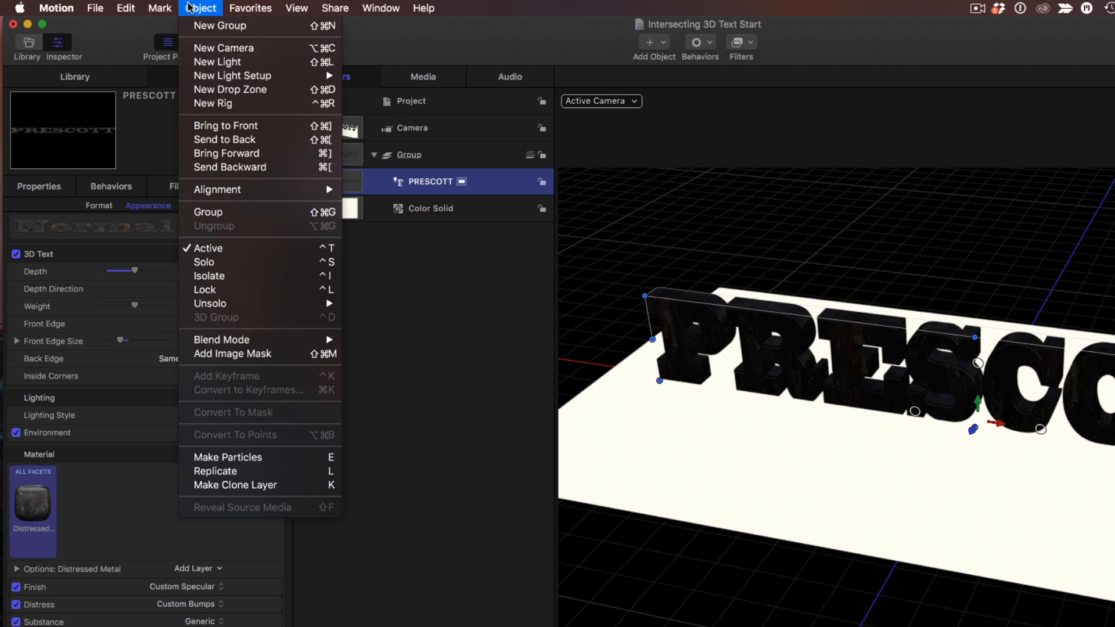
{"action": "left_click", "coordinate": [217, 61]}
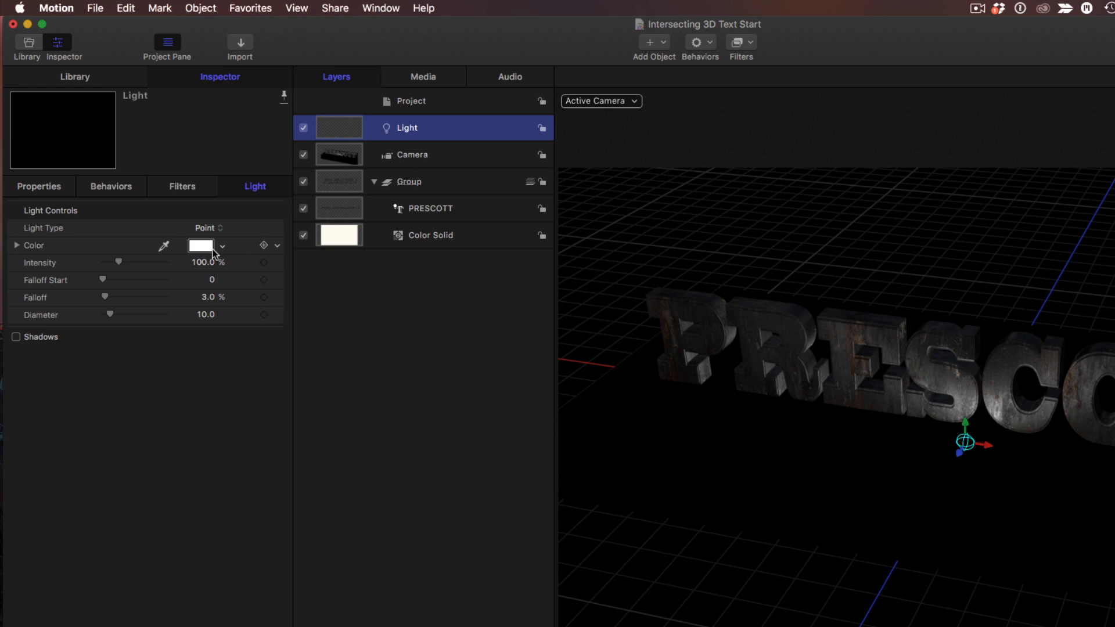
{"action": "left_click", "coordinate": [218, 231]}
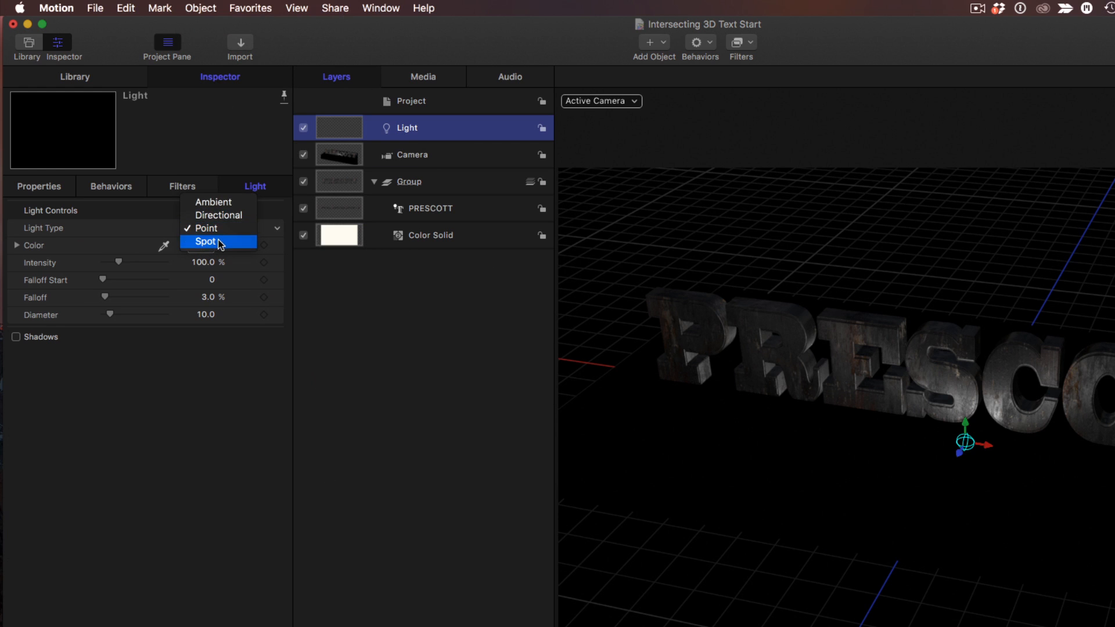
{"action": "left_click_drag", "start_coordinate": [960, 452], "coordinate": [942, 385]}
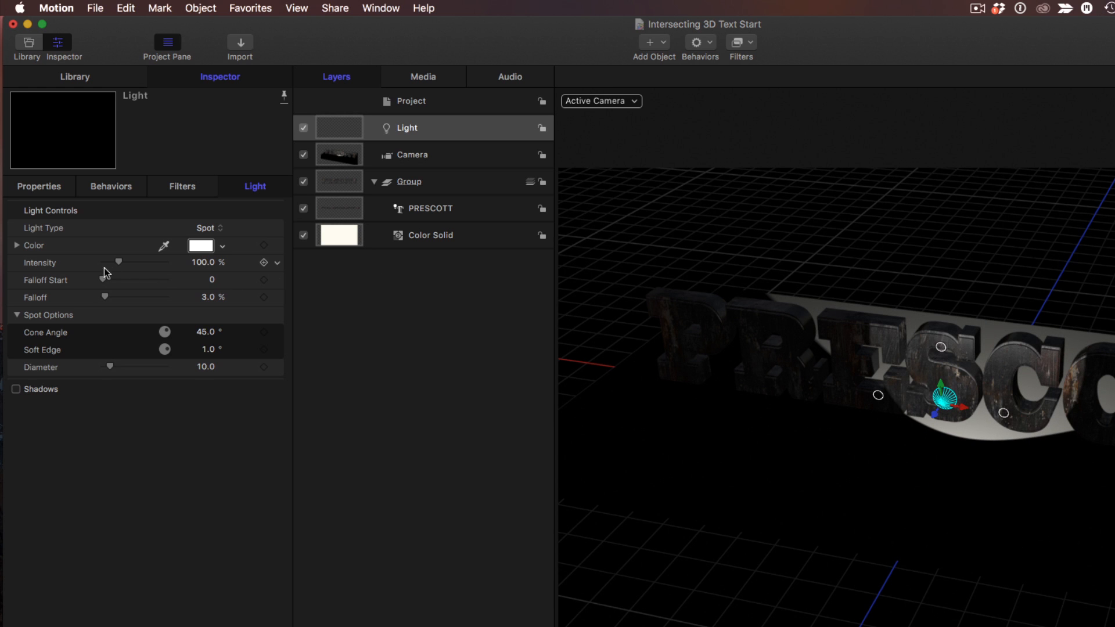
Step: Set the spot light to 247.03% intensity, 14.8° cone angle and 51° soft edge, and move it farther forward and higher
{"action": "left_click_drag", "start_coordinate": [118, 261], "coordinate": [142, 262]}
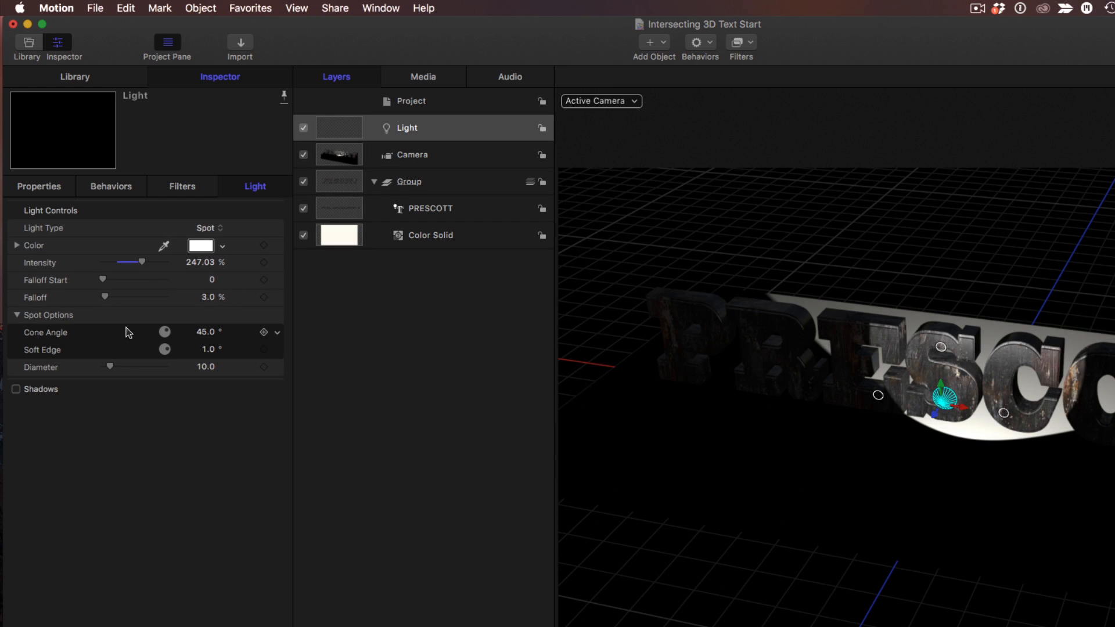
{"action": "mouse_move", "coordinate": [213, 335]}
{"action": "left_mouse_down"}
{"action": "mouse_move", "coordinate": [208, 364]}
{"action": "mouse_move", "coordinate": [221, 346]}
{"action": "left_mouse_up"}
{"action": "left_click_drag", "start_coordinate": [933, 414], "coordinate": [843, 461]}
{"action": "left_click_drag", "start_coordinate": [901, 434], "coordinate": [904, 281]}
Step: Stretch the Color Solid floor's back edge farther away behind the PRESCOTT text
{"action": "left_click", "coordinate": [447, 235]}
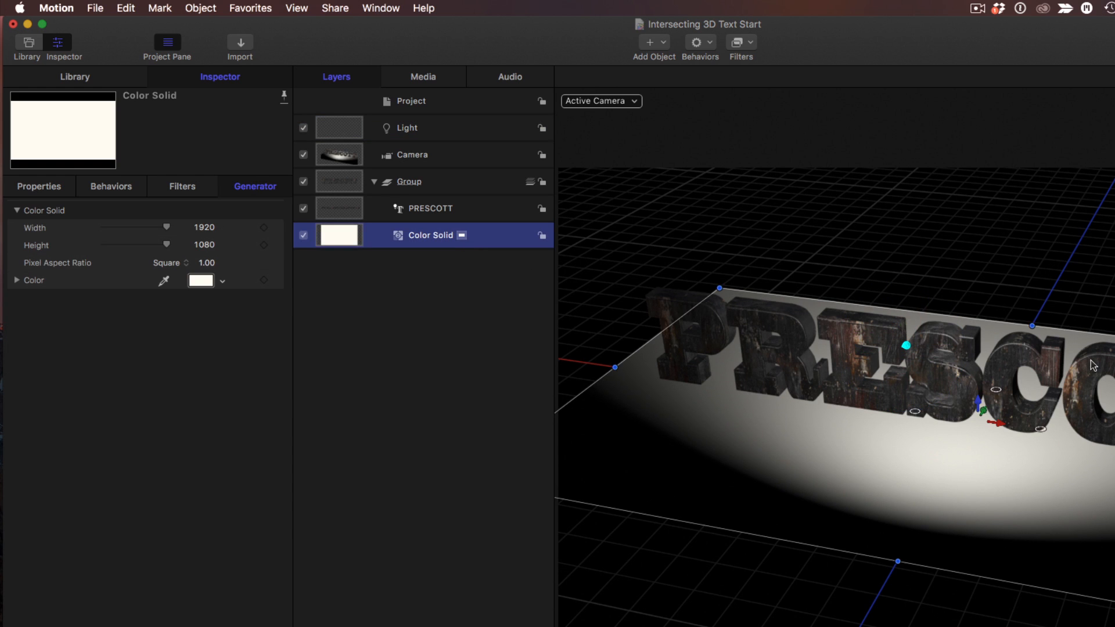
{"action": "left_click_drag", "start_coordinate": [1033, 324], "coordinate": [1035, 191]}
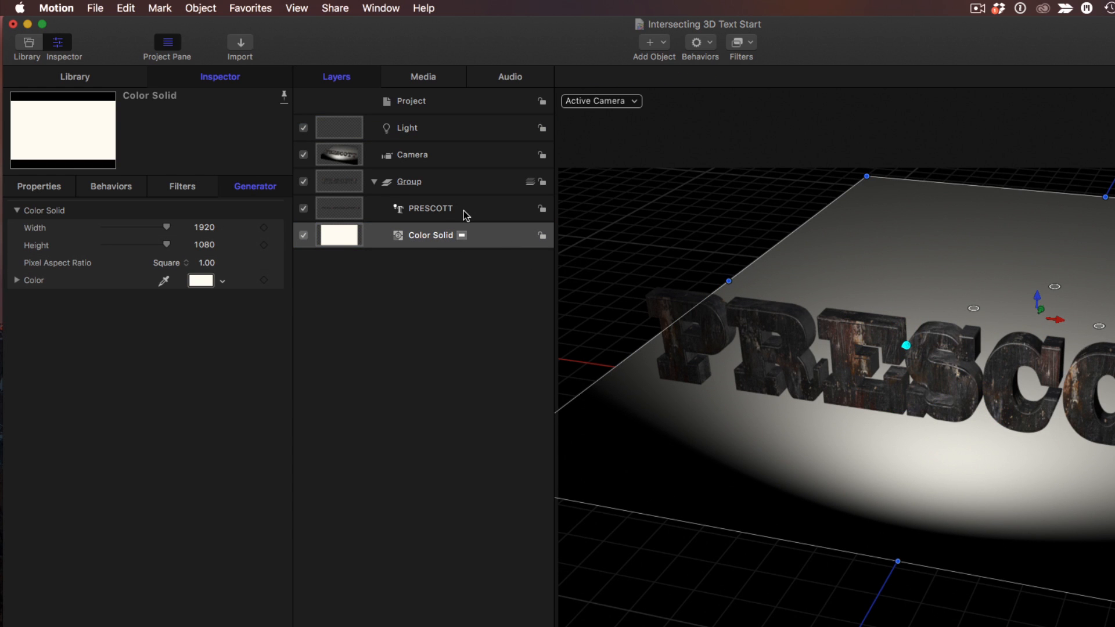
Step: Turn on shadows for the spot light and fine-tune its intensity and position in front of the text
{"action": "left_click", "coordinate": [448, 130]}
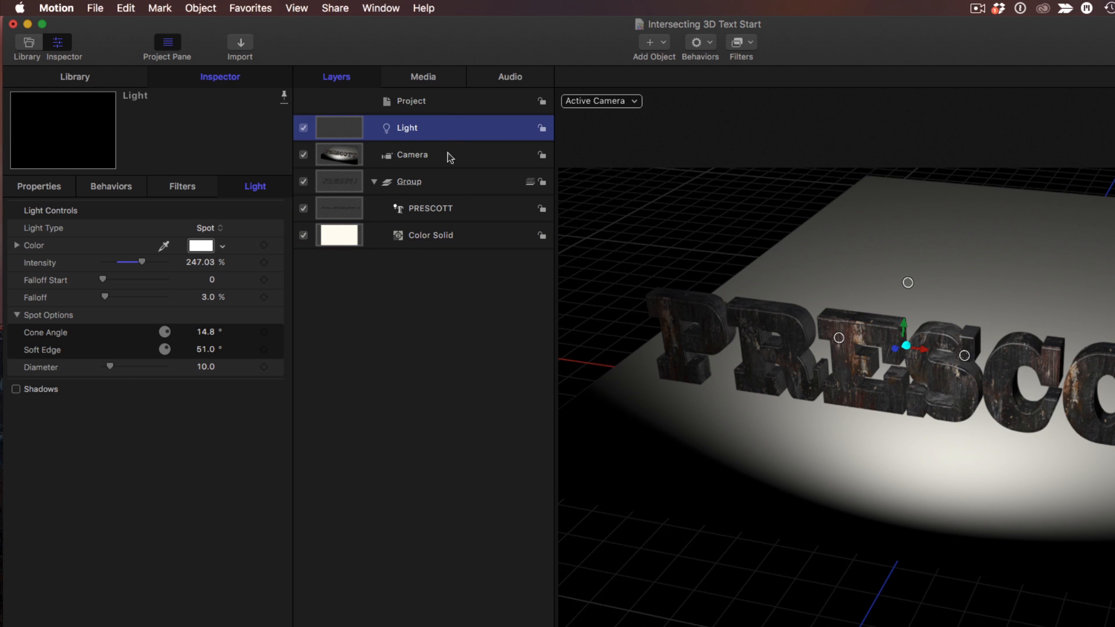
{"action": "left_click", "coordinate": [17, 390]}
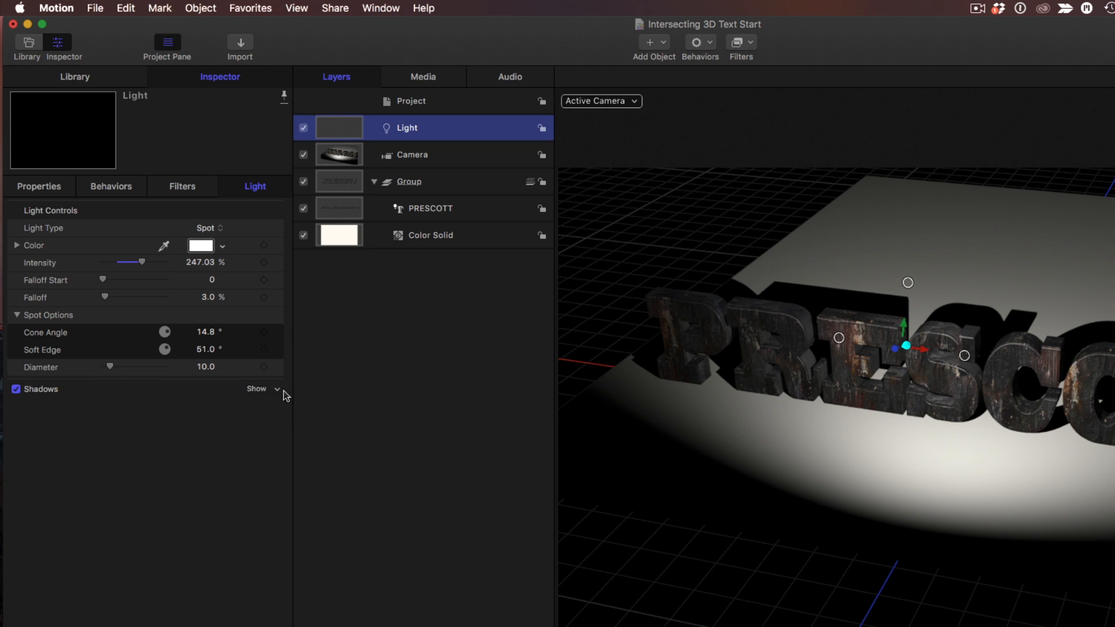
{"action": "left_click_drag", "start_coordinate": [893, 349], "coordinate": [813, 359]}
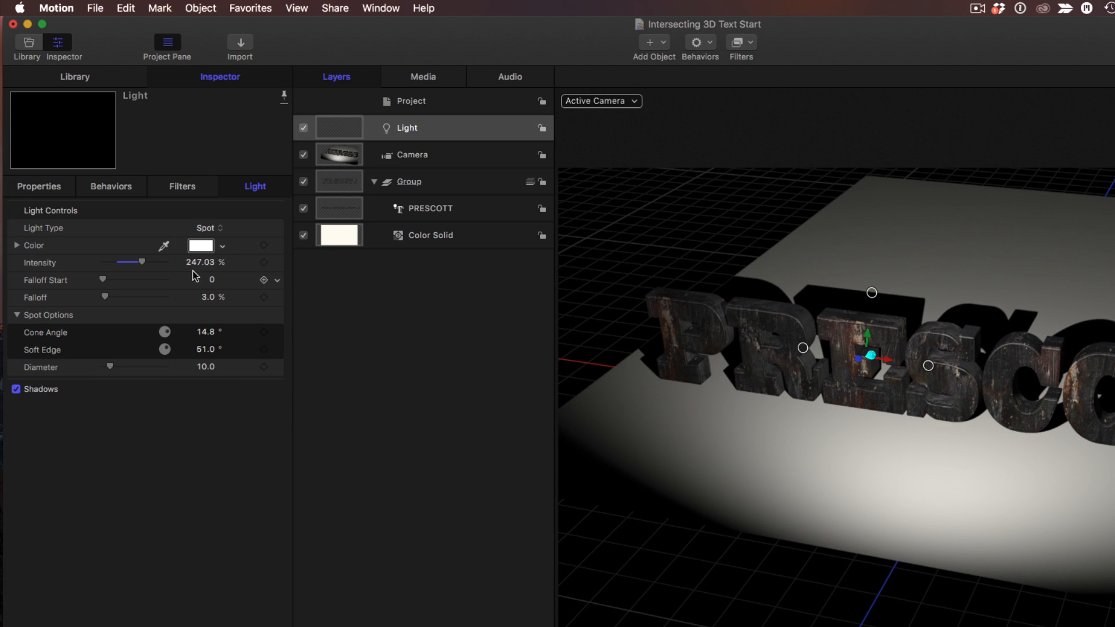
{"action": "left_click_drag", "start_coordinate": [200, 262], "coordinate": [200, 246]}
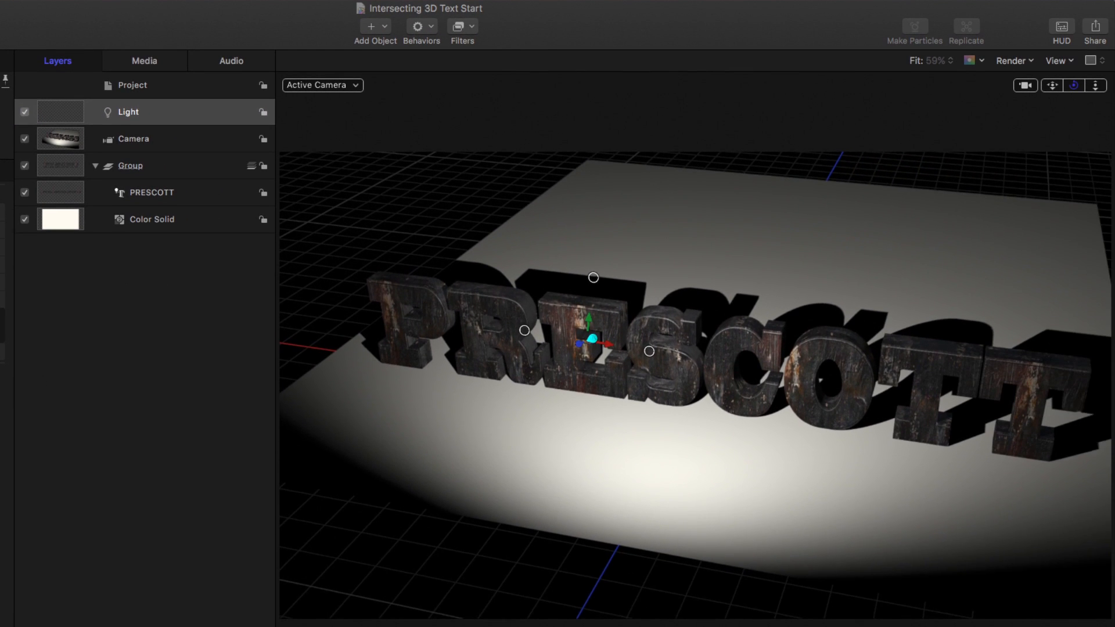
{"action": "left_click_drag", "start_coordinate": [1073, 85], "coordinate": [1052, 73]}
{"action": "left_click_drag", "start_coordinate": [589, 321], "coordinate": [593, 290]}
{"action": "left_click_drag", "start_coordinate": [1073, 86], "coordinate": [995, 105]}
{"action": "scroll", "coordinate": [164, 199], "scroll_direction": "down", "scroll_amount": 1}
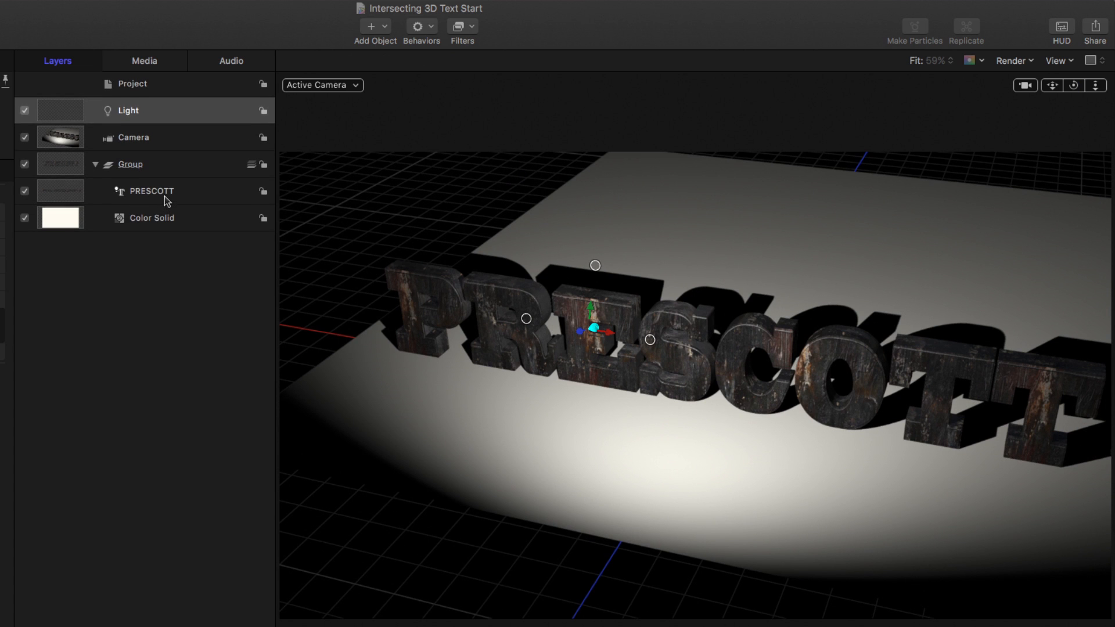
Step: Test shifting the PRESCOTT text vertically against the floor and hide the Color Solid layer
{"action": "left_click", "coordinate": [164, 195]}
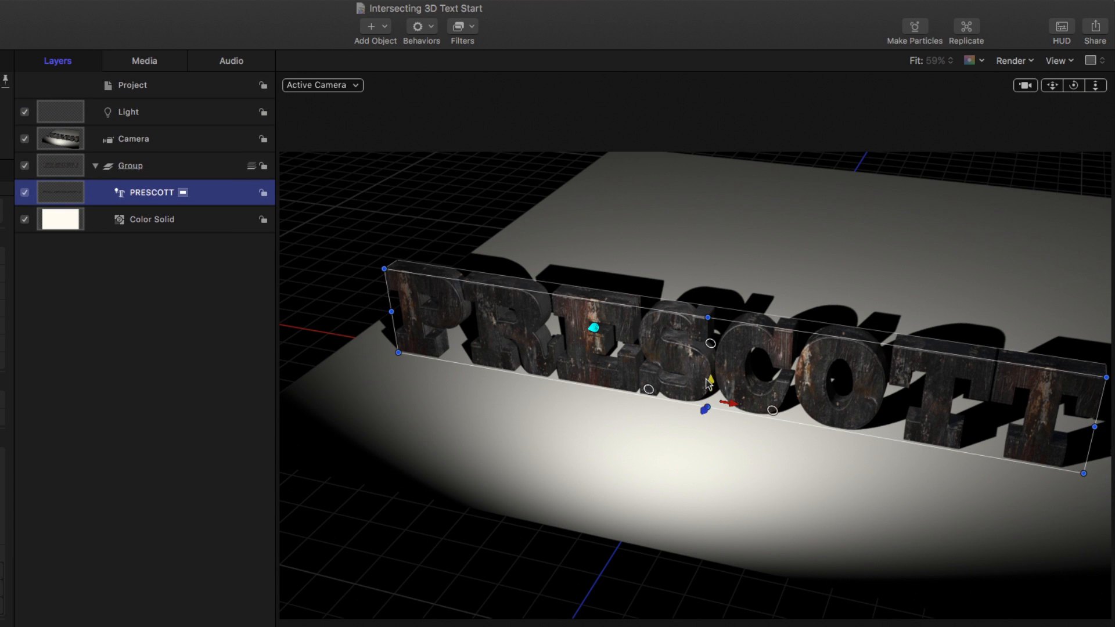
{"action": "mouse_move", "coordinate": [711, 383]}
{"action": "left_mouse_down"}
{"action": "mouse_move", "coordinate": [705, 447]}
{"action": "mouse_move", "coordinate": [709, 385]}
{"action": "left_mouse_up"}
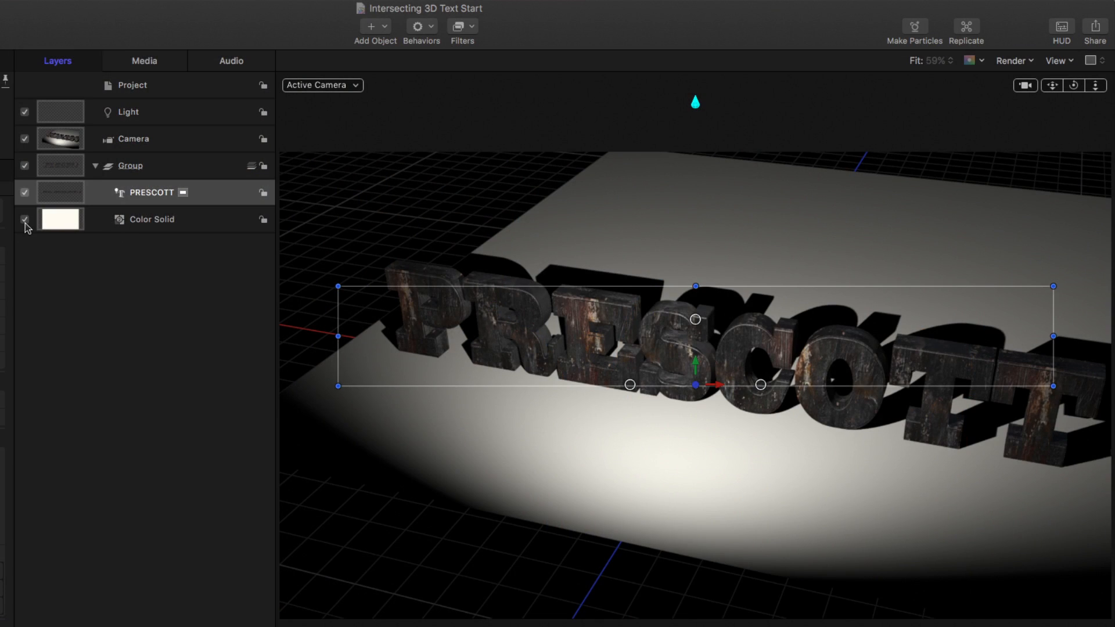
{"action": "left_click", "coordinate": [24, 220]}
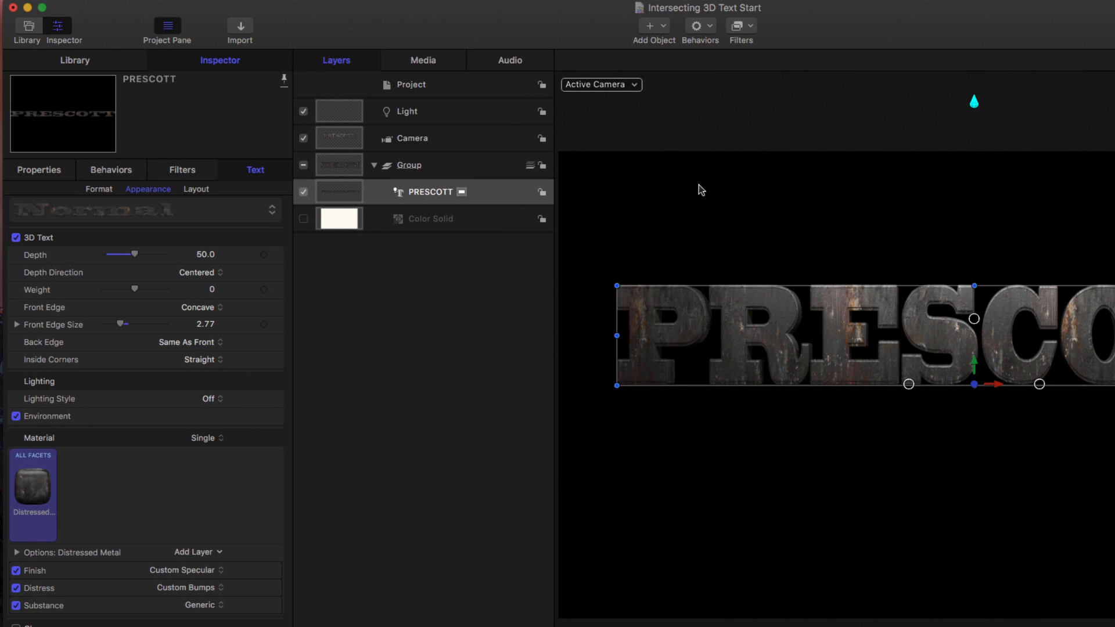
Step: Create a new text object below PRESCOTT and insert the Black Medium Square character from the Bullets/Stars symbols
{"action": "key", "text": "t"}
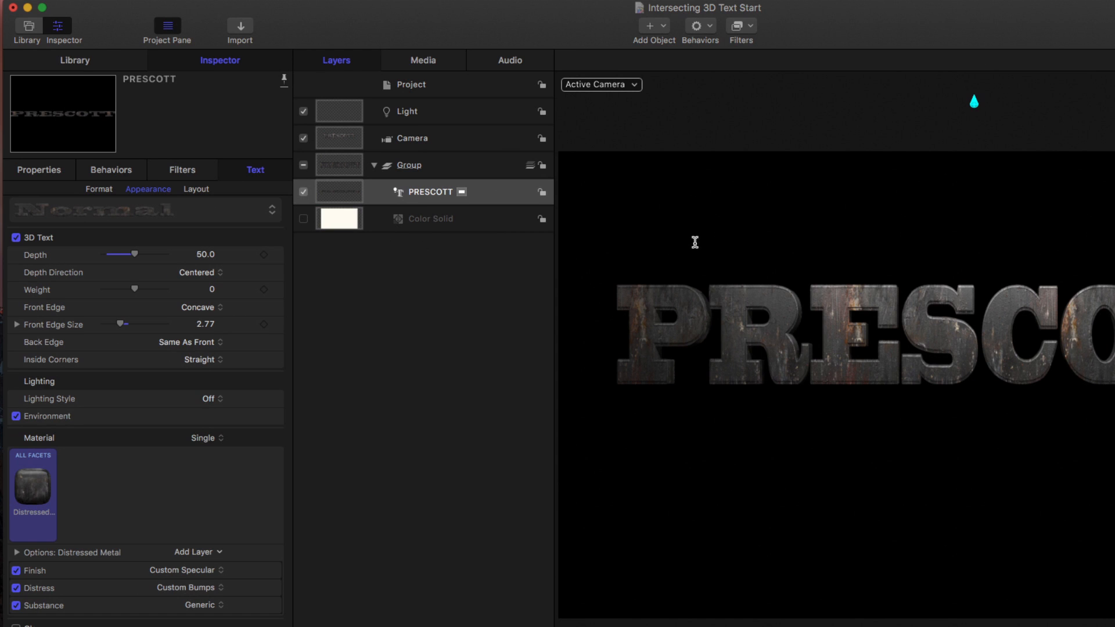
{"action": "left_click", "coordinate": [719, 481]}
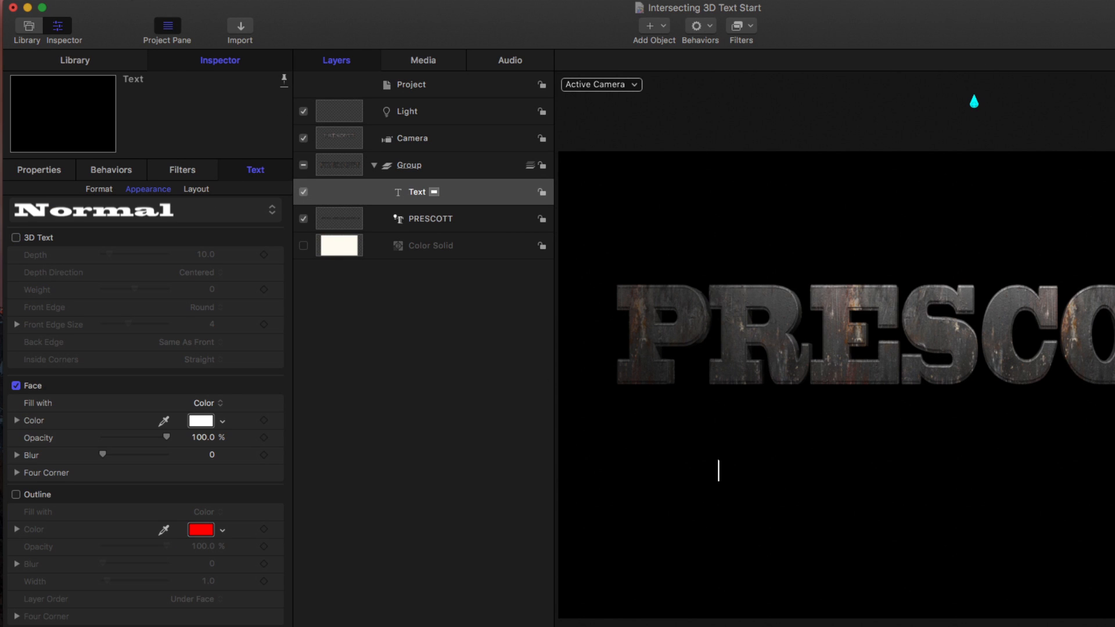
{"action": "left_click", "coordinate": [123, 0]}
{"action": "left_click", "coordinate": [192, 318]}
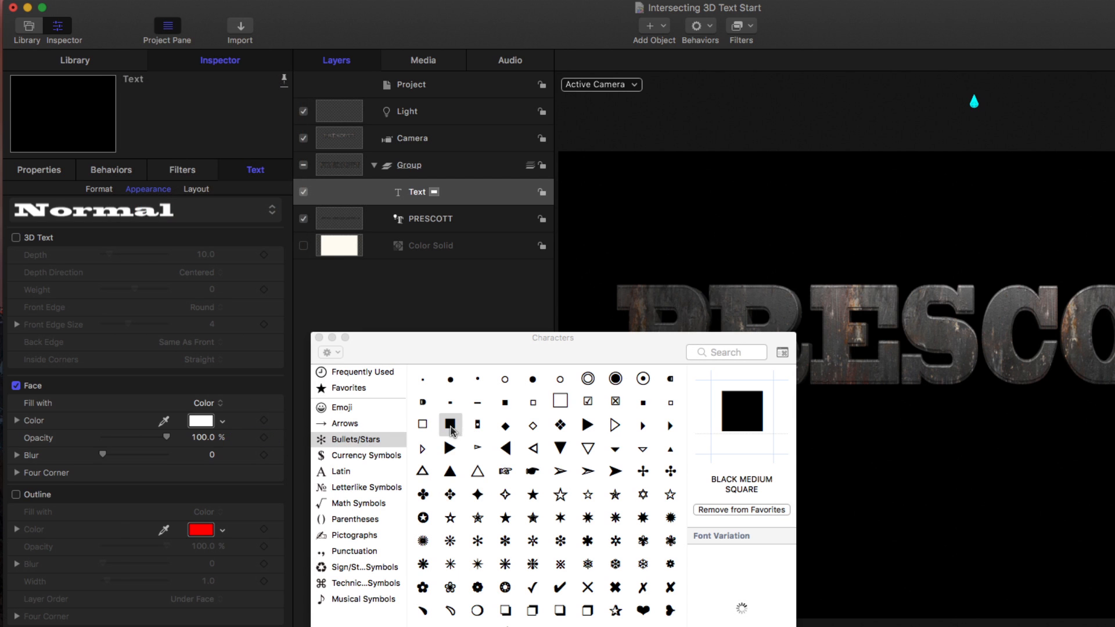
{"action": "left_click_drag", "start_coordinate": [537, 350], "coordinate": [320, 282]}
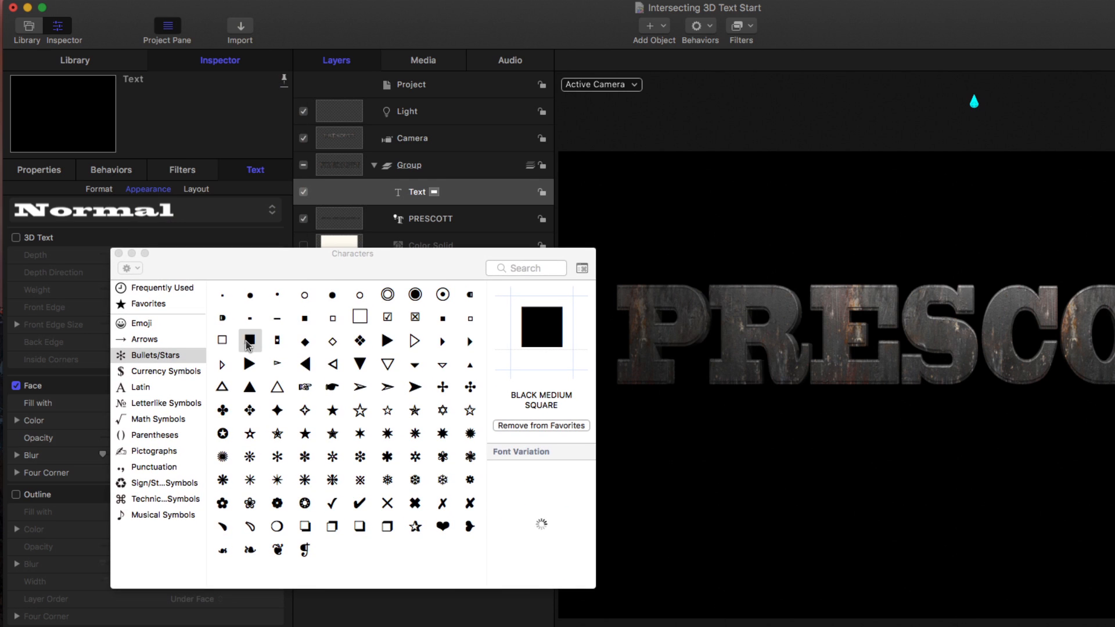
{"action": "double_click", "coordinate": [250, 340]}
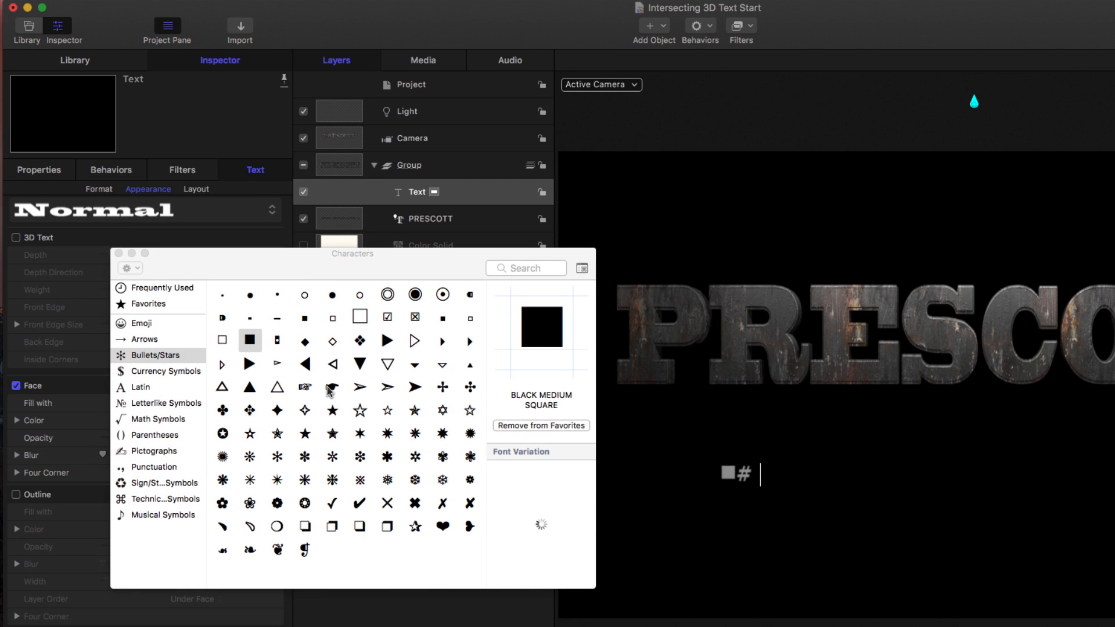
Step: Finish the square text entry, scale it up to 6127%, and reposition it to fill the frame around PRESCOTT
{"action": "left_click", "coordinate": [118, 253]}
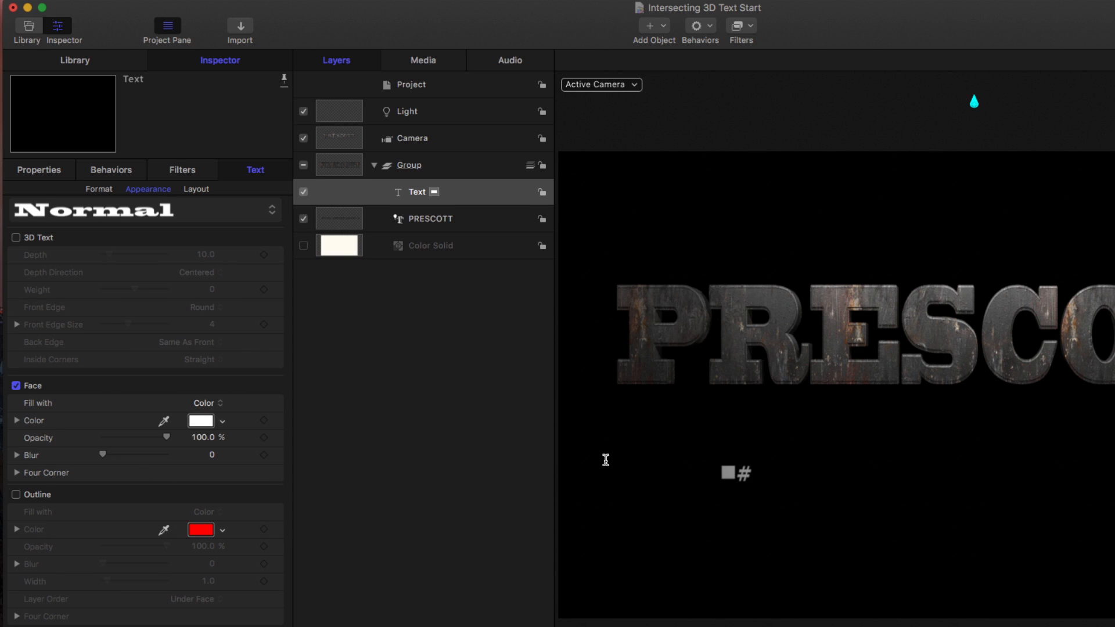
{"action": "key", "text": "Escape"}
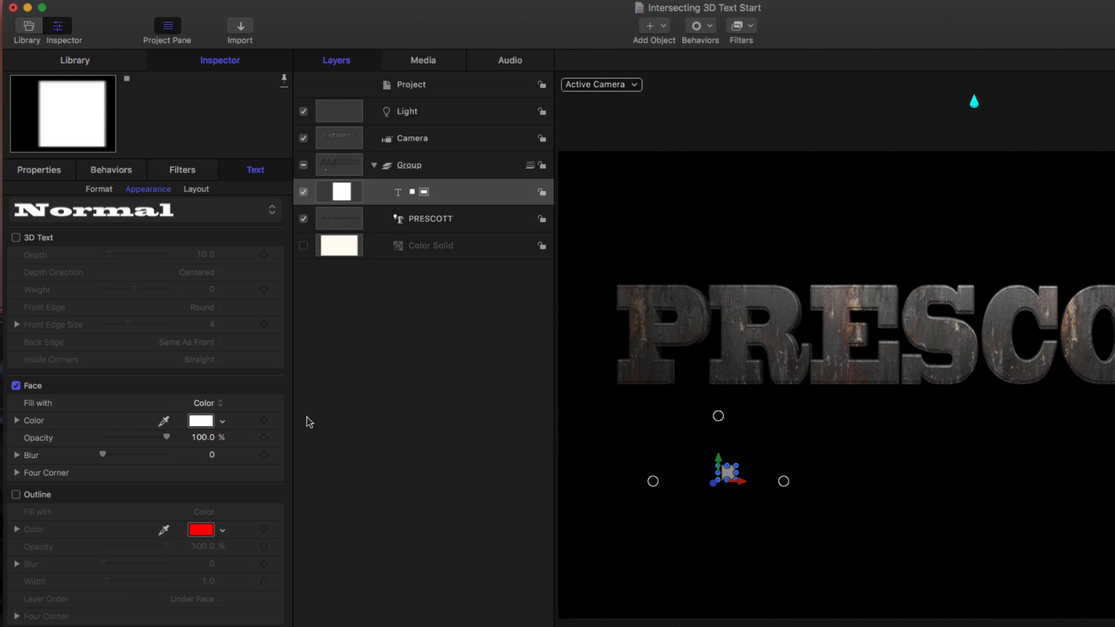
{"action": "key", "text": "F1"}
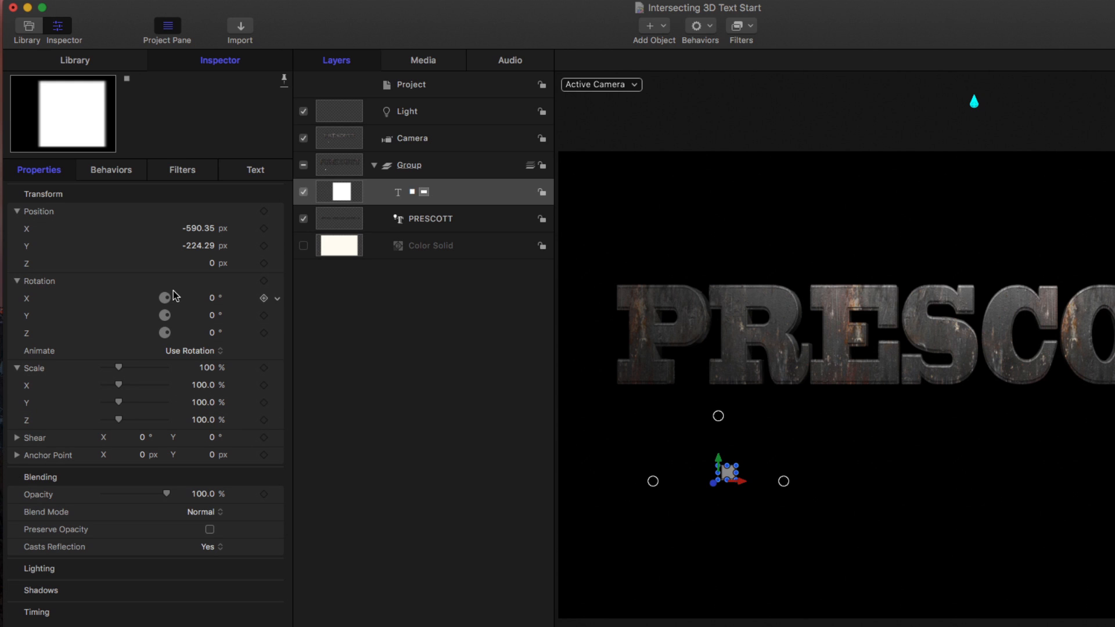
{"action": "left_click_drag", "start_coordinate": [206, 367], "coordinate": [205, 367]}
{"action": "left_click_drag", "start_coordinate": [1074, 378], "coordinate": [854, 566]}
{"action": "left_click_drag", "start_coordinate": [205, 369], "coordinate": [267, 340]}
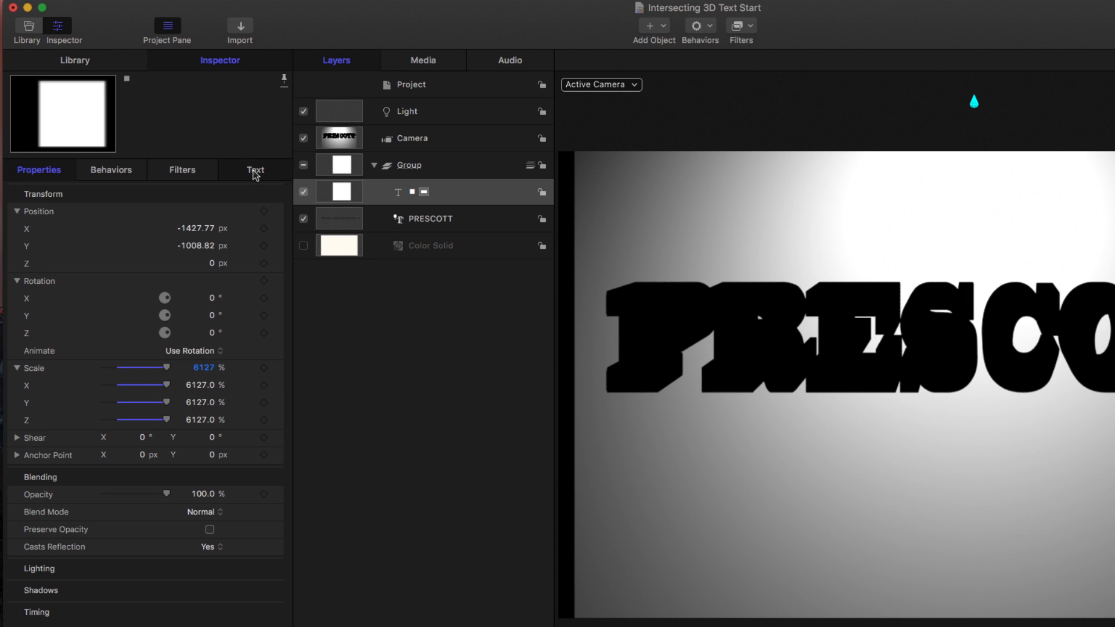
Step: Convert the square to 3D text with Depth 0 and Front Edge Size 0.63 while viewing it from the right
{"action": "left_click", "coordinate": [255, 169]}
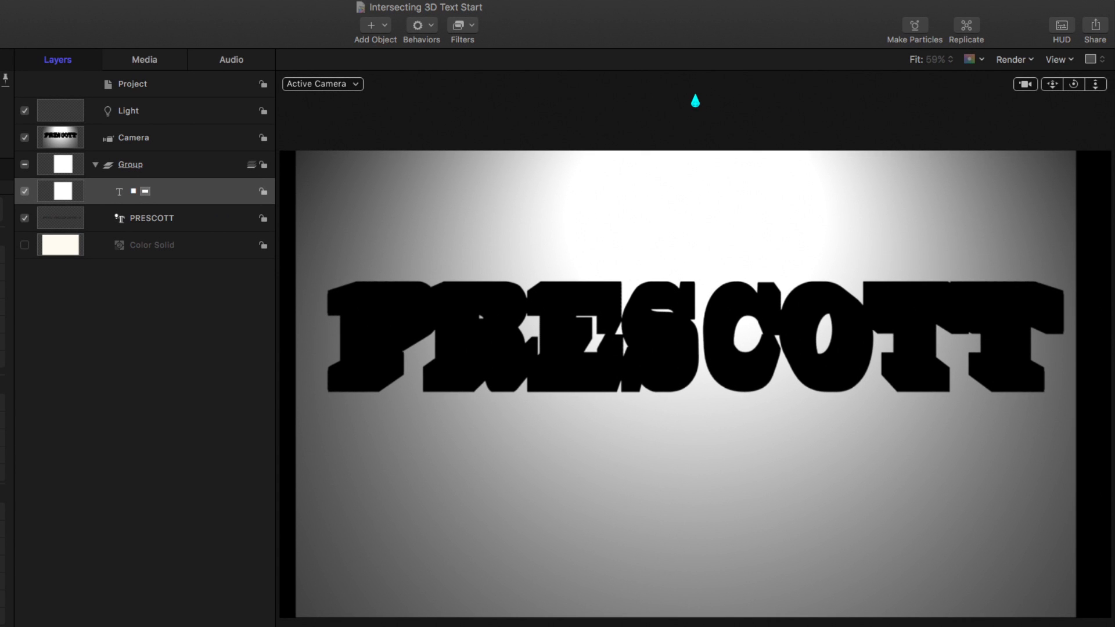
{"action": "key", "text": "ctrl+r"}
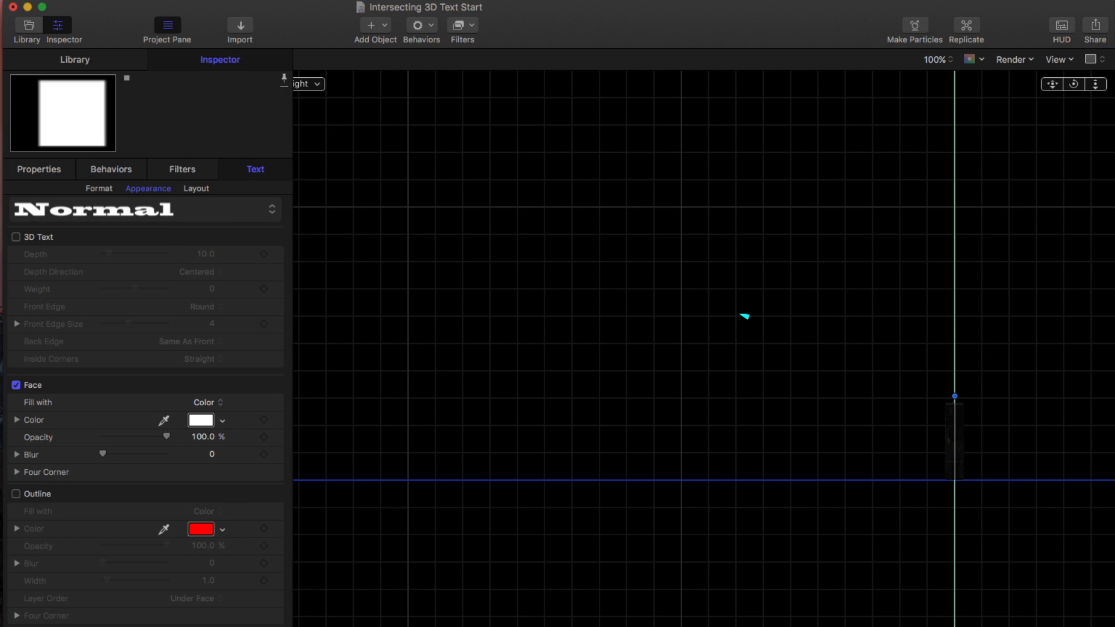
{"action": "left_click", "coordinate": [15, 237]}
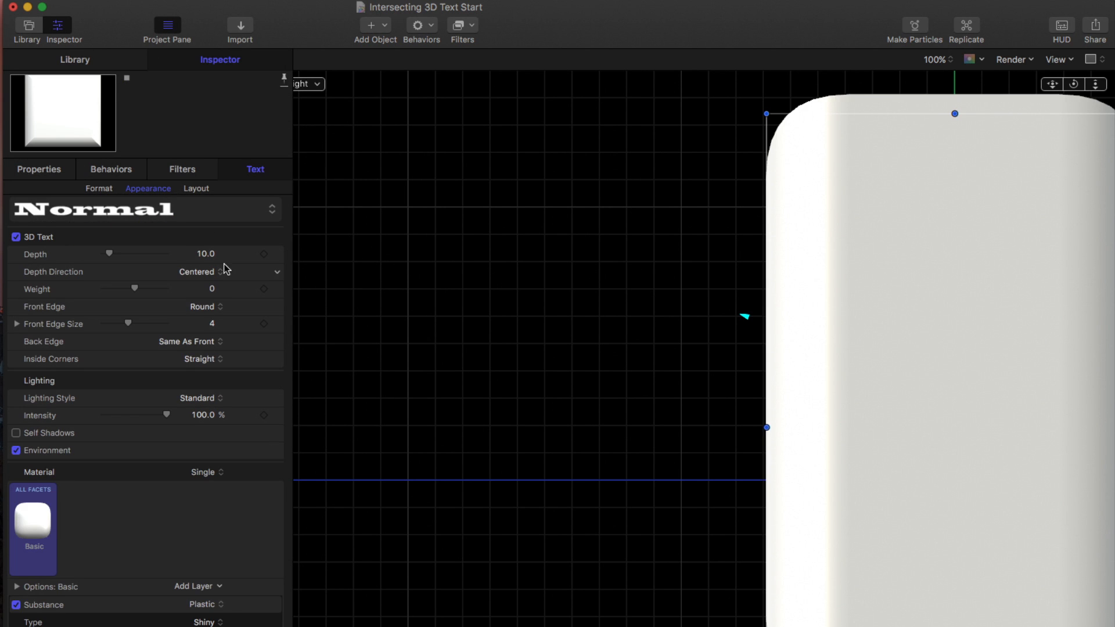
{"action": "left_click_drag", "start_coordinate": [110, 255], "coordinate": [58, 254]}
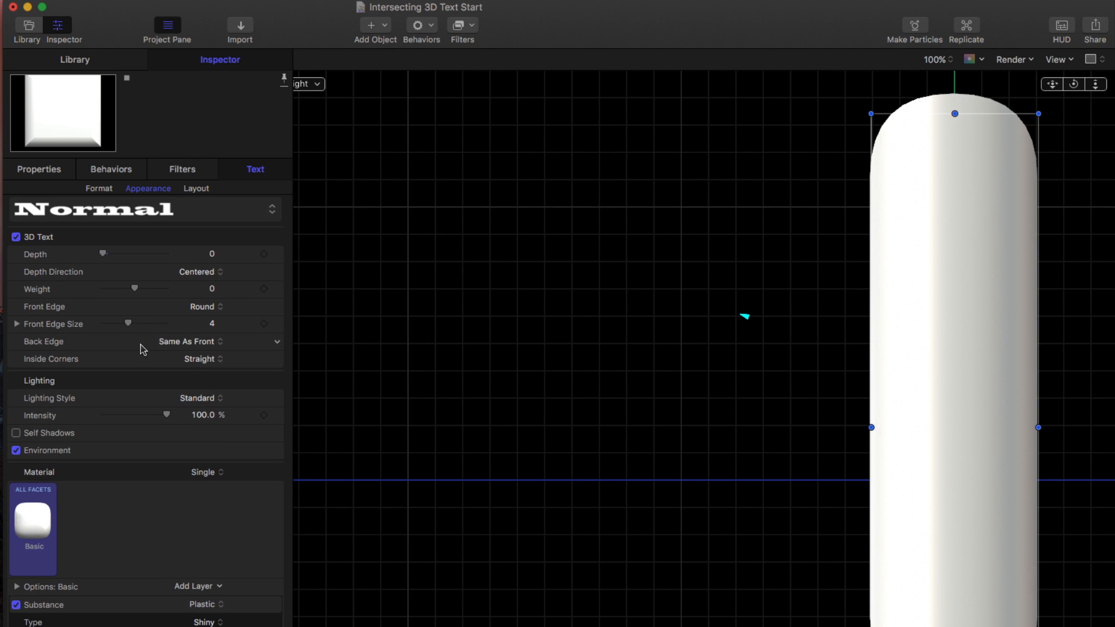
{"action": "left_click_drag", "start_coordinate": [109, 326], "coordinate": [107, 325]}
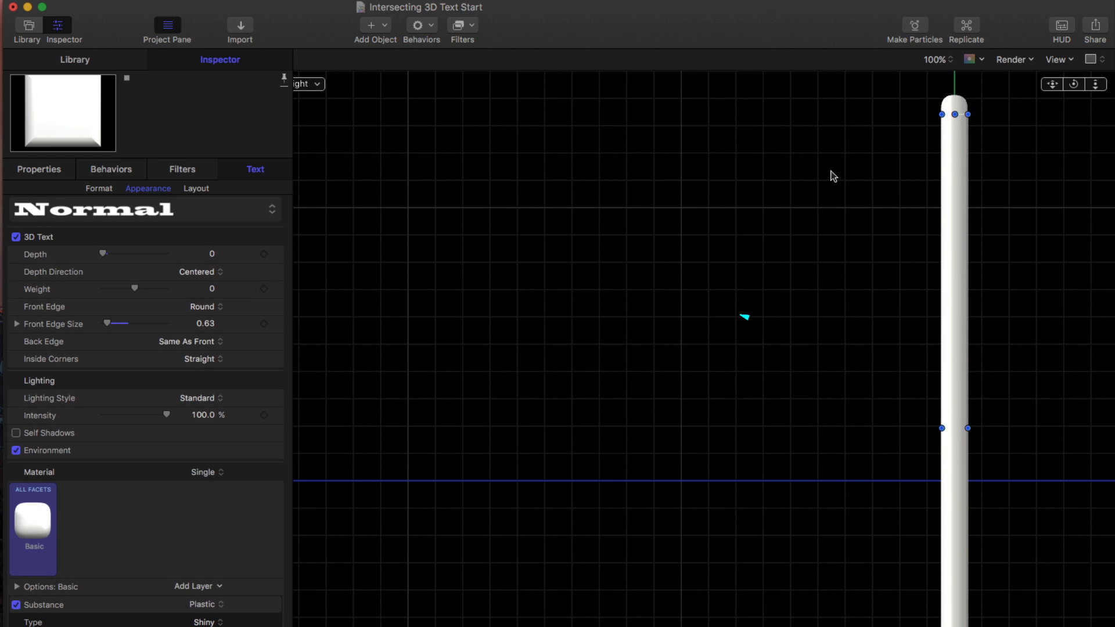
Step: Return to the Active Camera view and push the square back in Z until it sits behind PRESCOTT
{"action": "key", "text": "ctrl+a"}
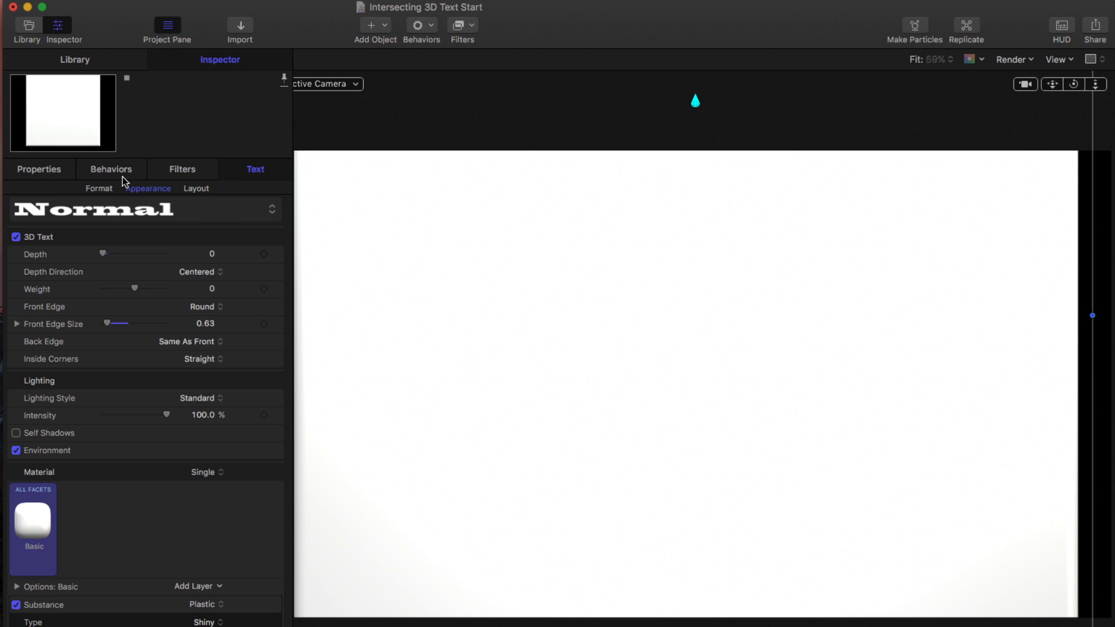
{"action": "left_click", "coordinate": [40, 170]}
{"action": "left_click_drag", "start_coordinate": [212, 263], "coordinate": [211, 263]}
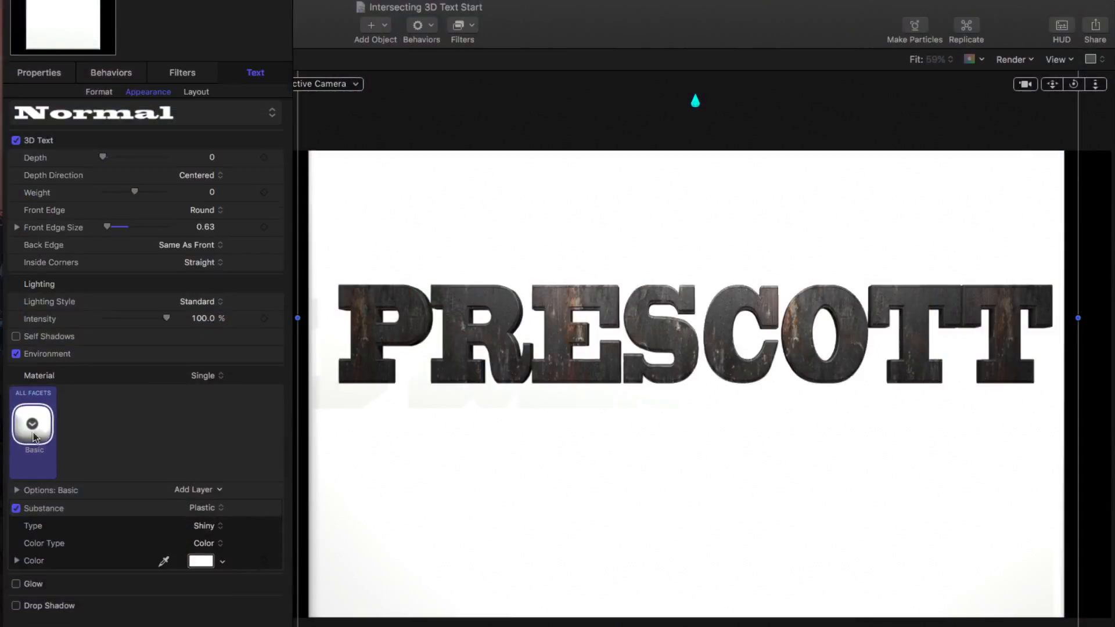
Step: Apply the Red Brick material from the Miscellaneous category to all facets of the square
{"action": "scroll", "coordinate": [34, 437], "scroll_direction": "down", "scroll_amount": 2}
{"action": "left_click", "coordinate": [33, 383]}
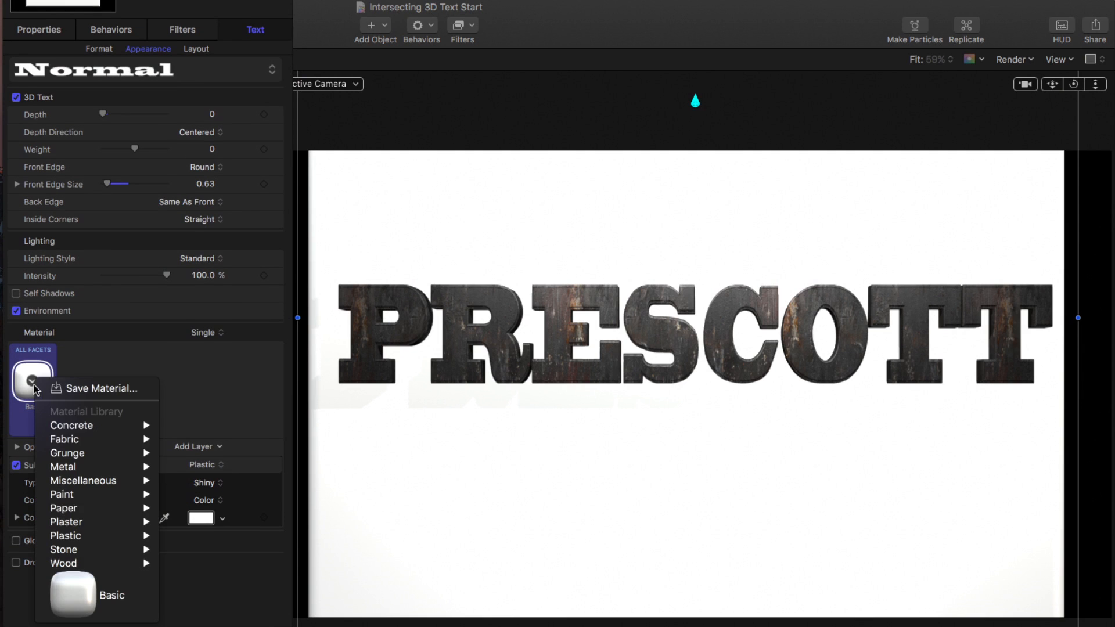
{"action": "mouse_move", "coordinate": [81, 514]}
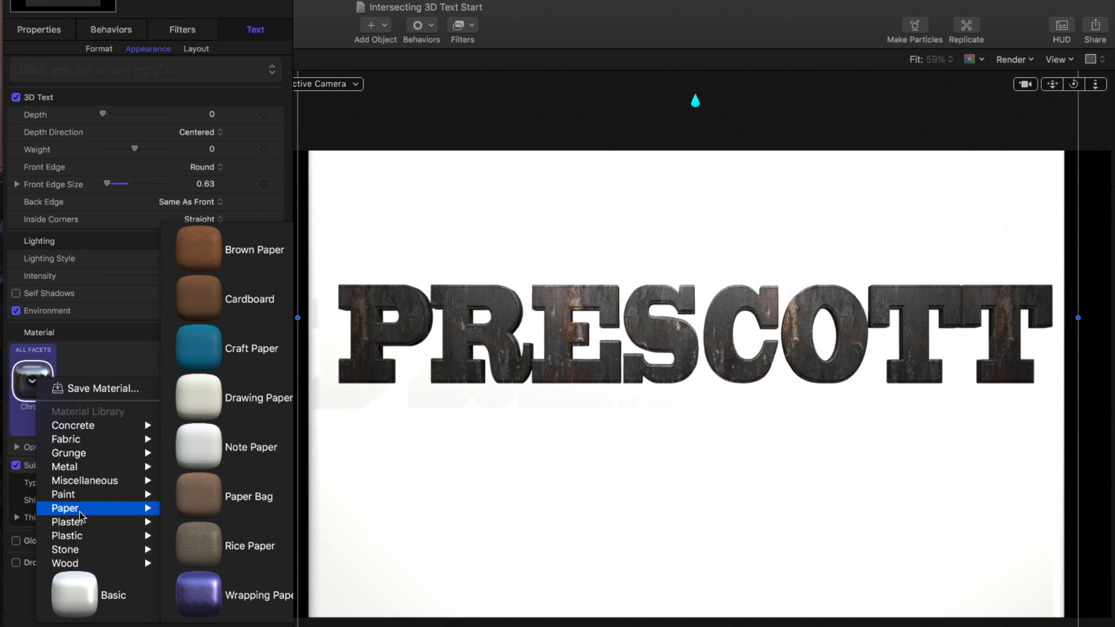
{"action": "mouse_move", "coordinate": [86, 487]}
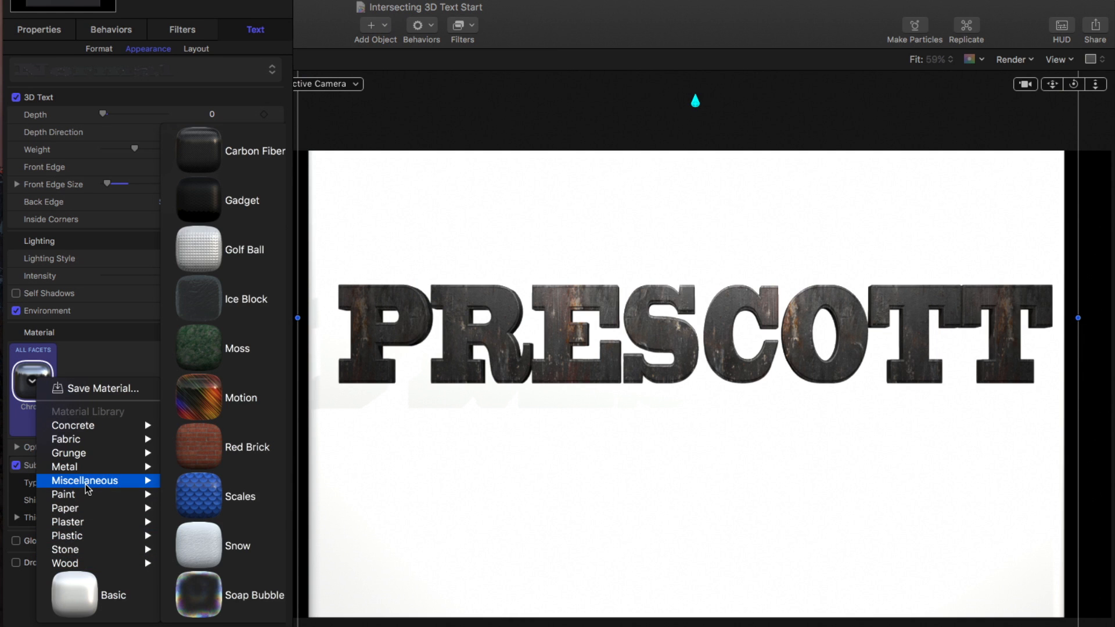
{"action": "left_click", "coordinate": [224, 458]}
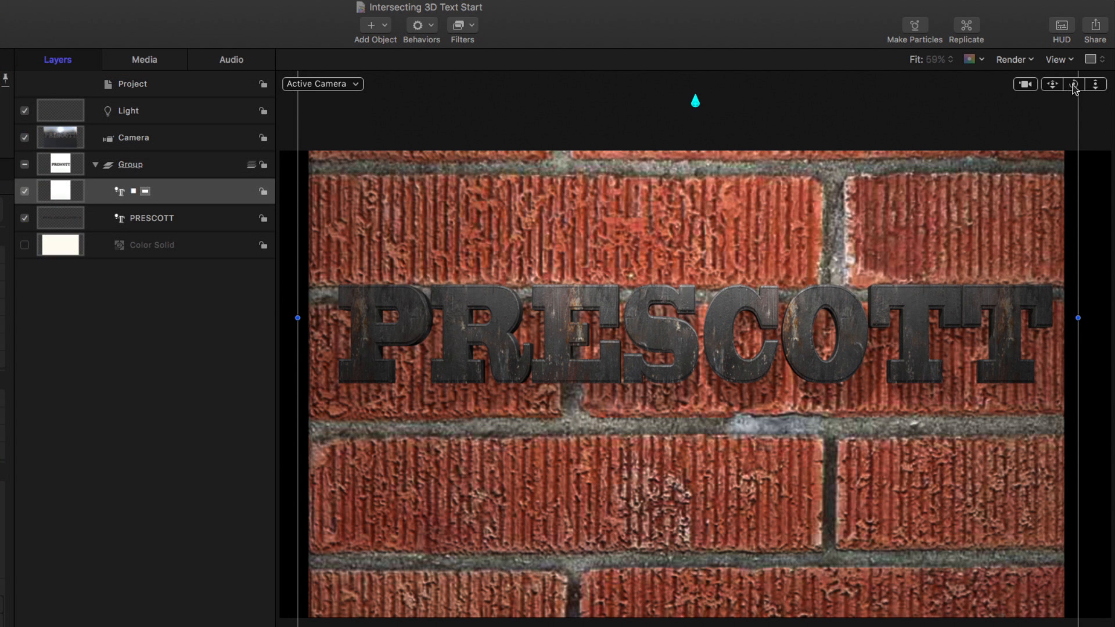
Step: Inspect the scene at an angle in the Perspective view, and turn off the brick square's Lighting Style and Environment
{"action": "left_click", "coordinate": [155, 116]}
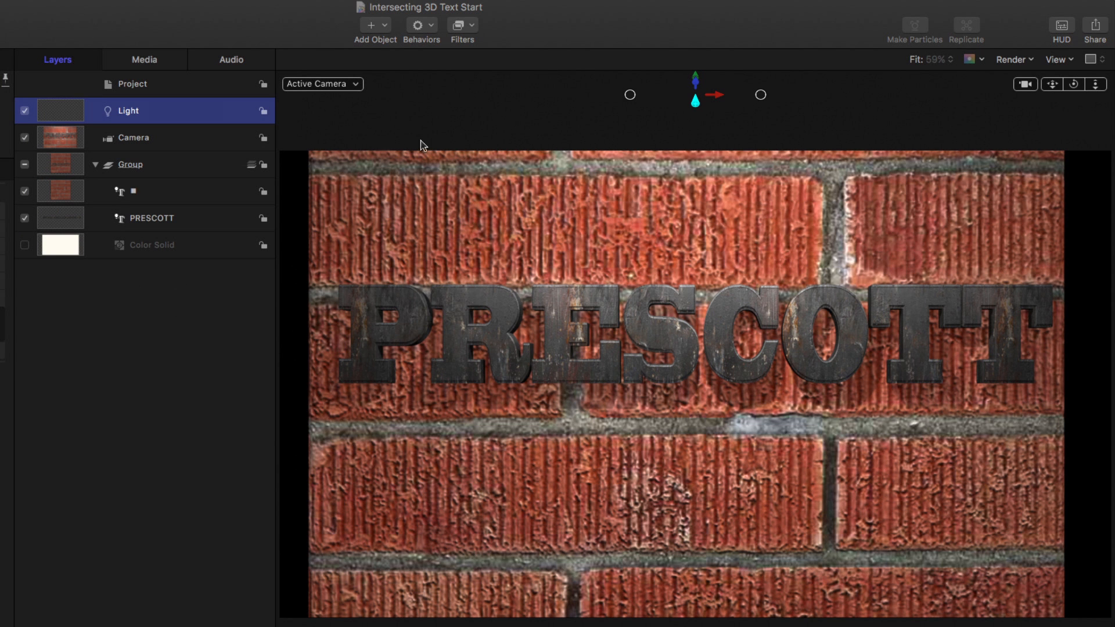
{"action": "left_click", "coordinate": [316, 85]}
{"action": "left_click", "coordinate": [336, 124]}
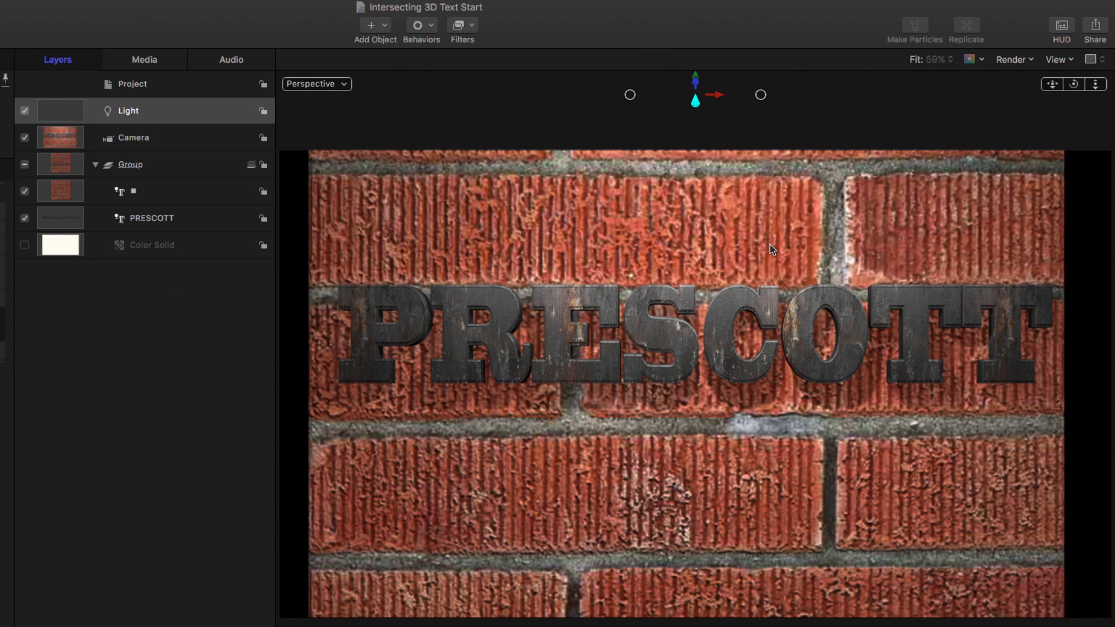
{"action": "key", "text": "alt+z"}
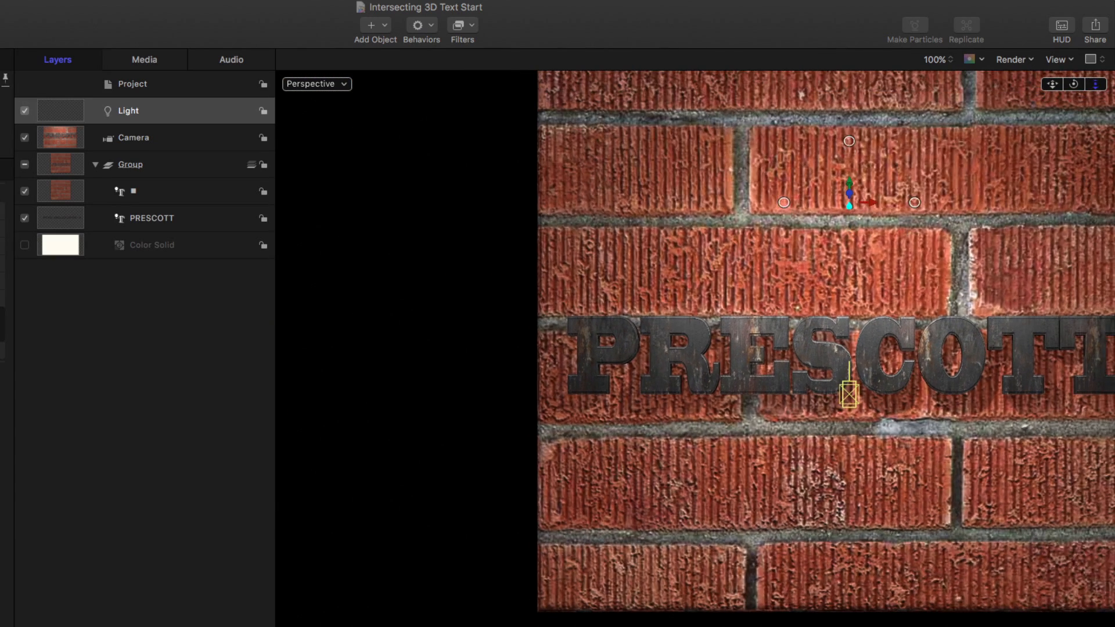
{"action": "left_click_drag", "start_coordinate": [1095, 84], "coordinate": [1062, 89]}
{"action": "left_click_drag", "start_coordinate": [719, 234], "coordinate": [659, 200]}
{"action": "left_click_drag", "start_coordinate": [1052, 85], "coordinate": [962, 114]}
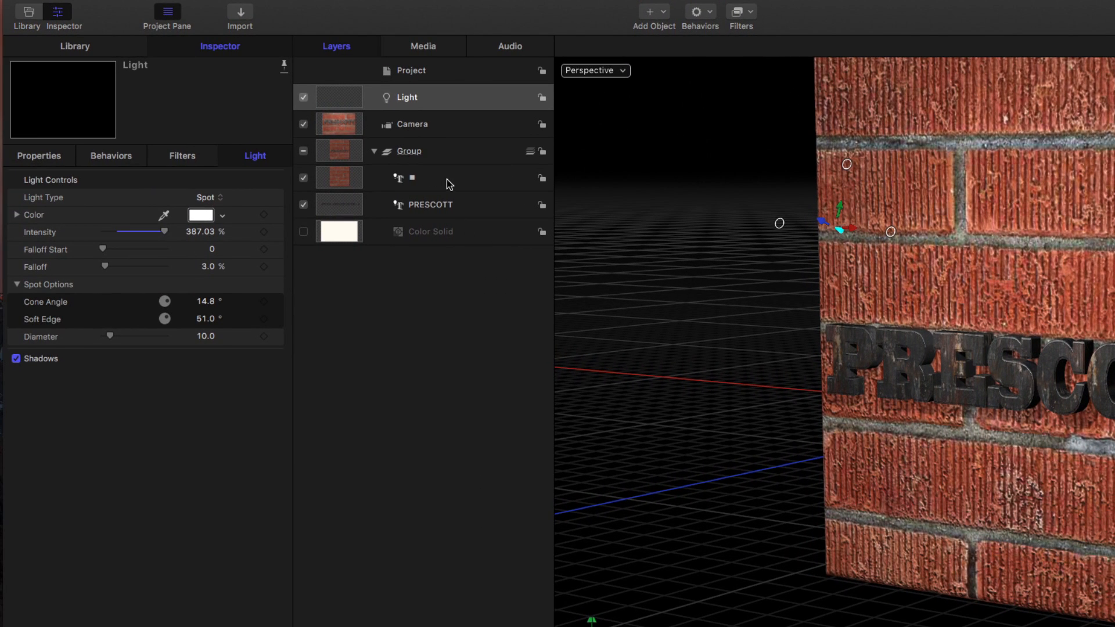
{"action": "left_click", "coordinate": [449, 184]}
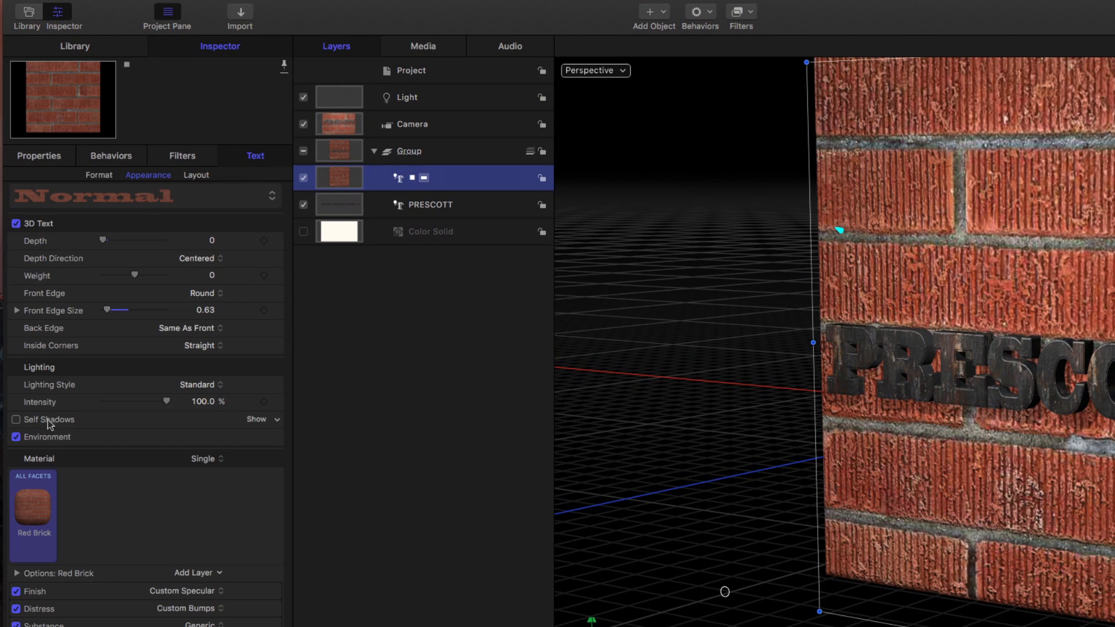
{"action": "left_click", "coordinate": [204, 389]}
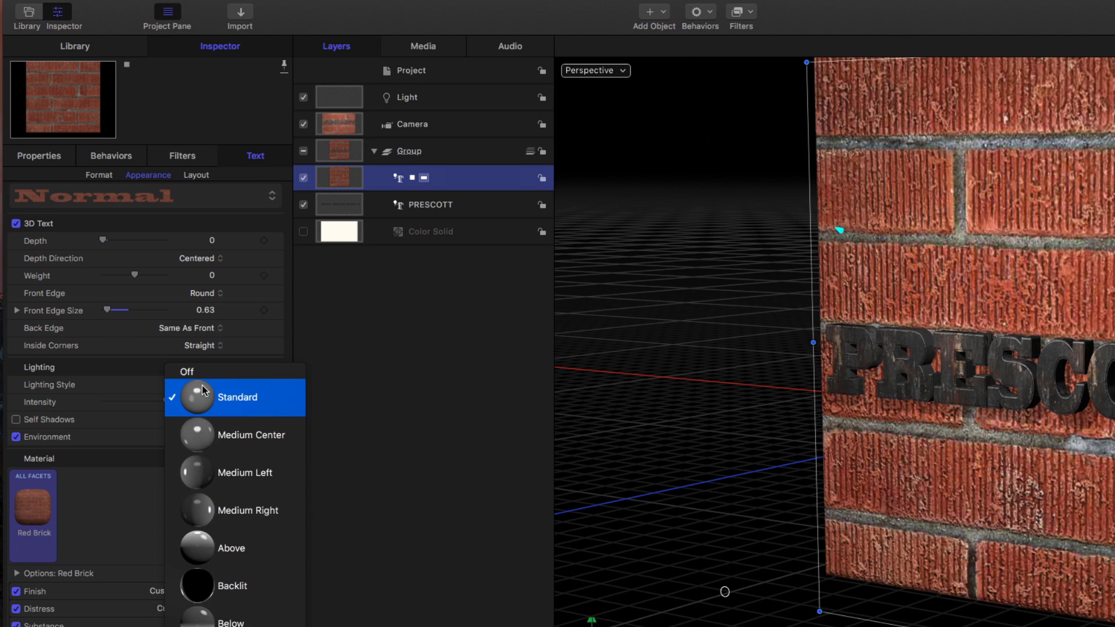
{"action": "left_click", "coordinate": [203, 373]}
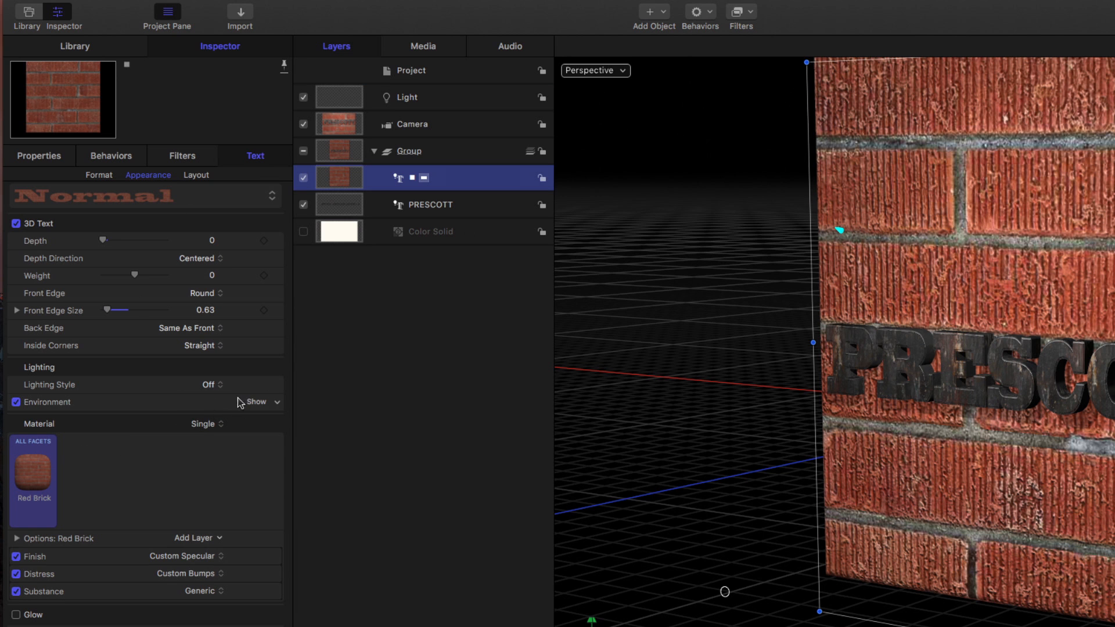
{"action": "left_click", "coordinate": [17, 402]}
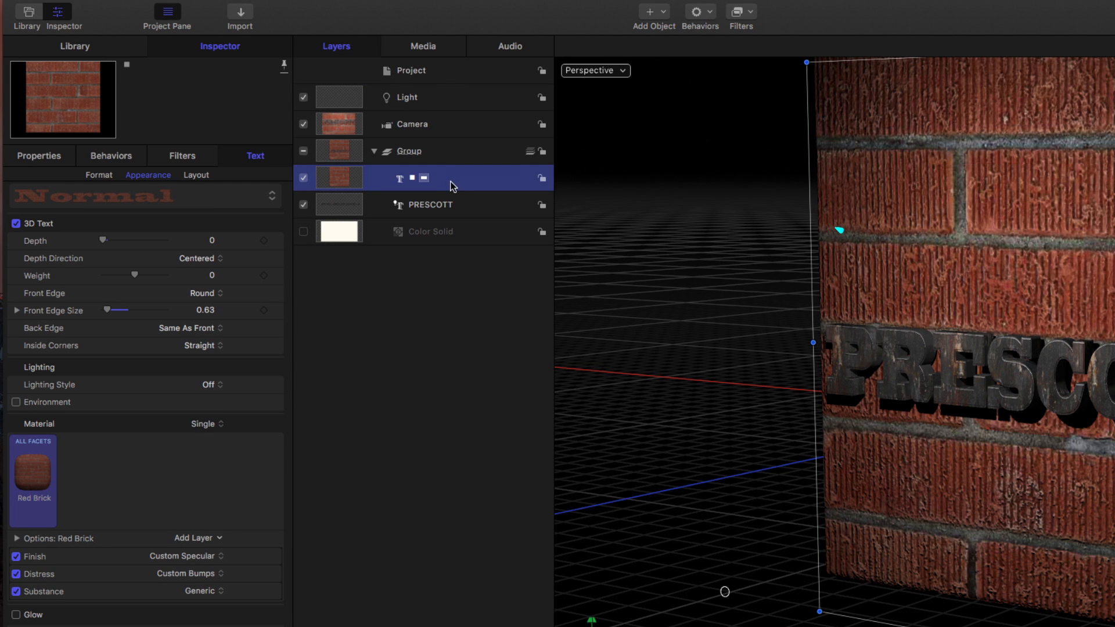
Step: Fine-tune the spot light's intensity and position so PRESCOTT casts shadows on the brick wall, and return to the Active Camera view
{"action": "left_click", "coordinate": [445, 106]}
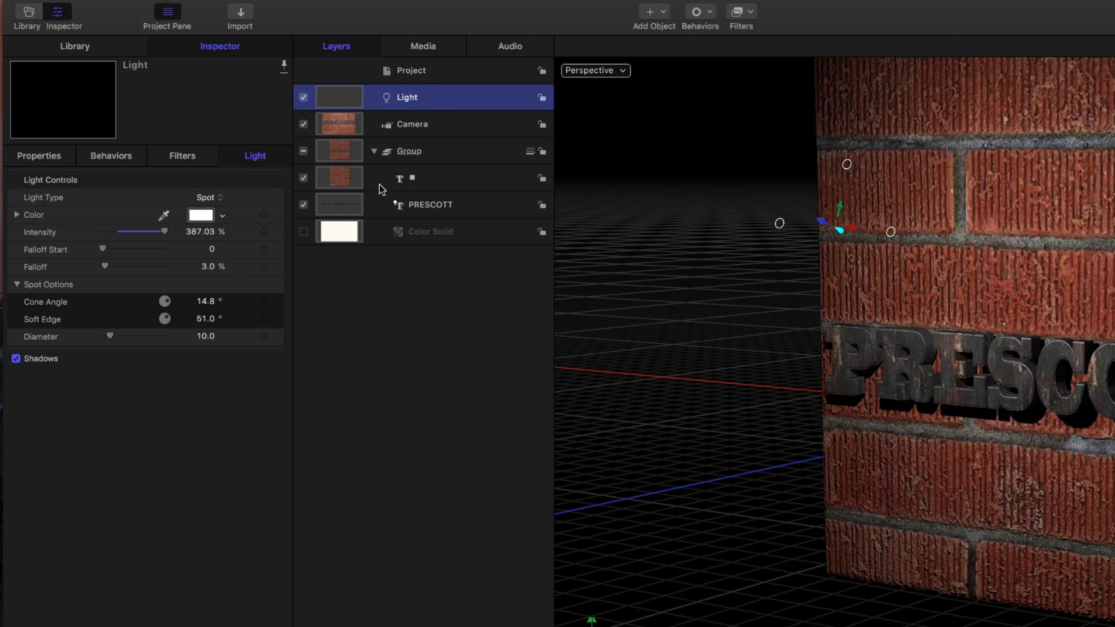
{"action": "left_click_drag", "start_coordinate": [201, 232], "coordinate": [202, 231]}
{"action": "left_click_drag", "start_coordinate": [852, 211], "coordinate": [825, 254]}
{"action": "left_click_drag", "start_coordinate": [568, 254], "coordinate": [556, 217]}
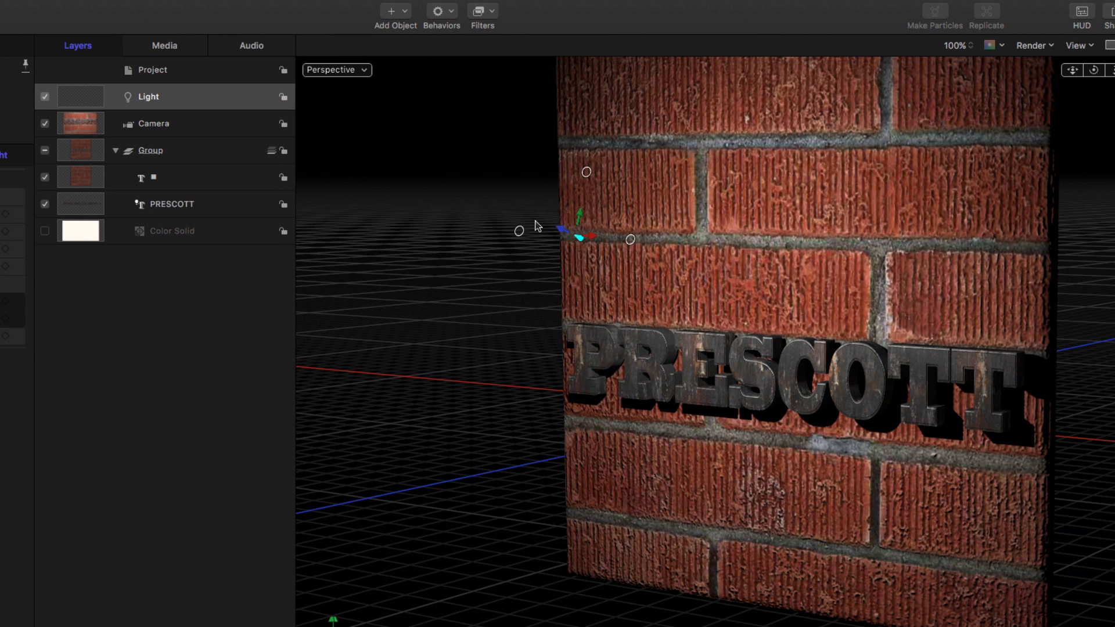
{"action": "double_click", "coordinate": [1094, 71]}
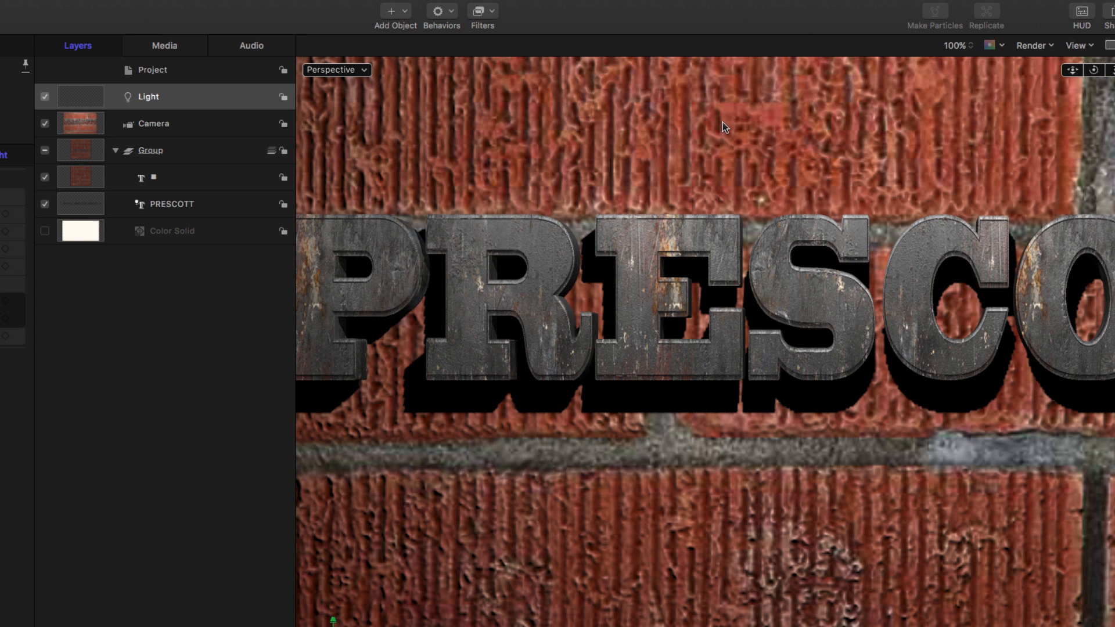
{"action": "key", "text": "ctrl+a"}
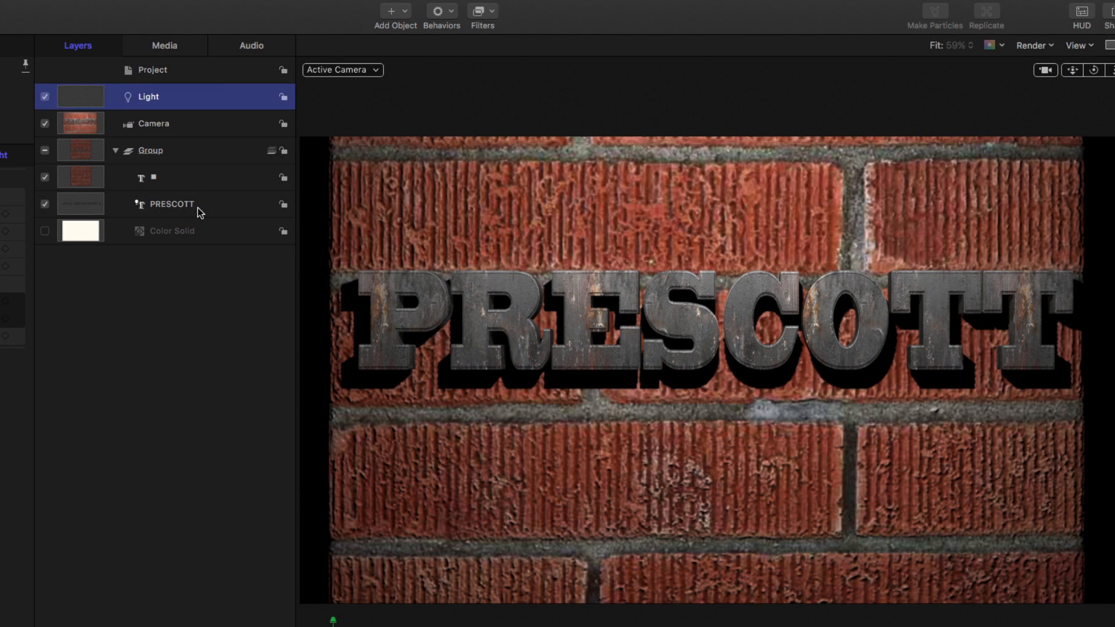
Step: Add a Sequence Text behavior to the PRESCOTT text and trim its end to about three seconds
{"action": "left_click", "coordinate": [172, 205]}
{"action": "left_click", "coordinate": [450, 14]}
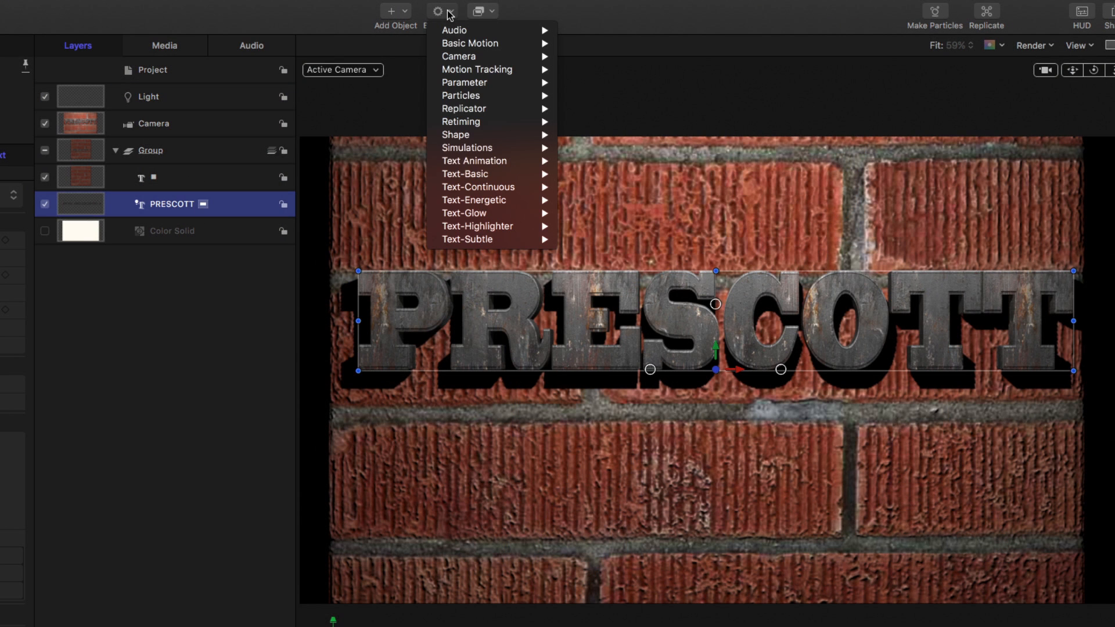
{"action": "mouse_move", "coordinate": [475, 163]}
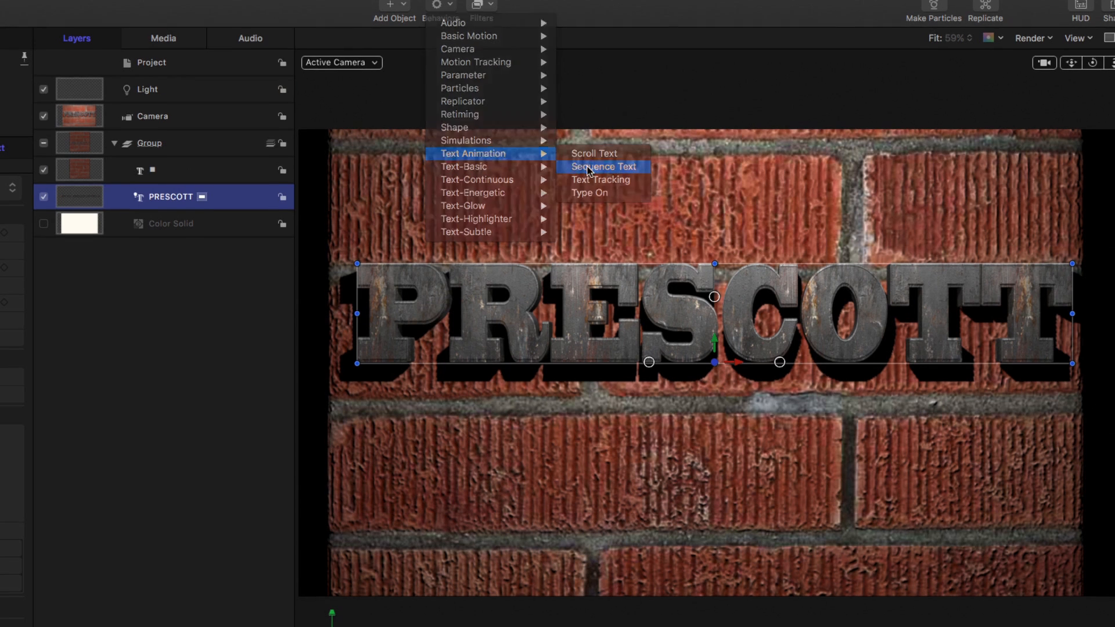
{"action": "left_click", "coordinate": [591, 176]}
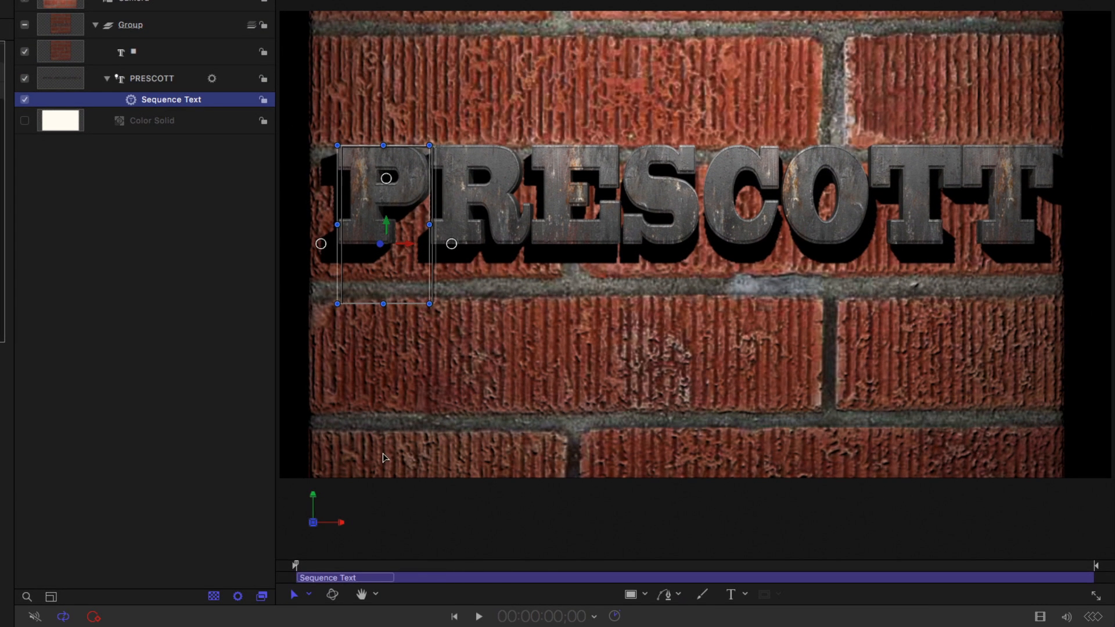
{"action": "left_click", "coordinate": [540, 566]}
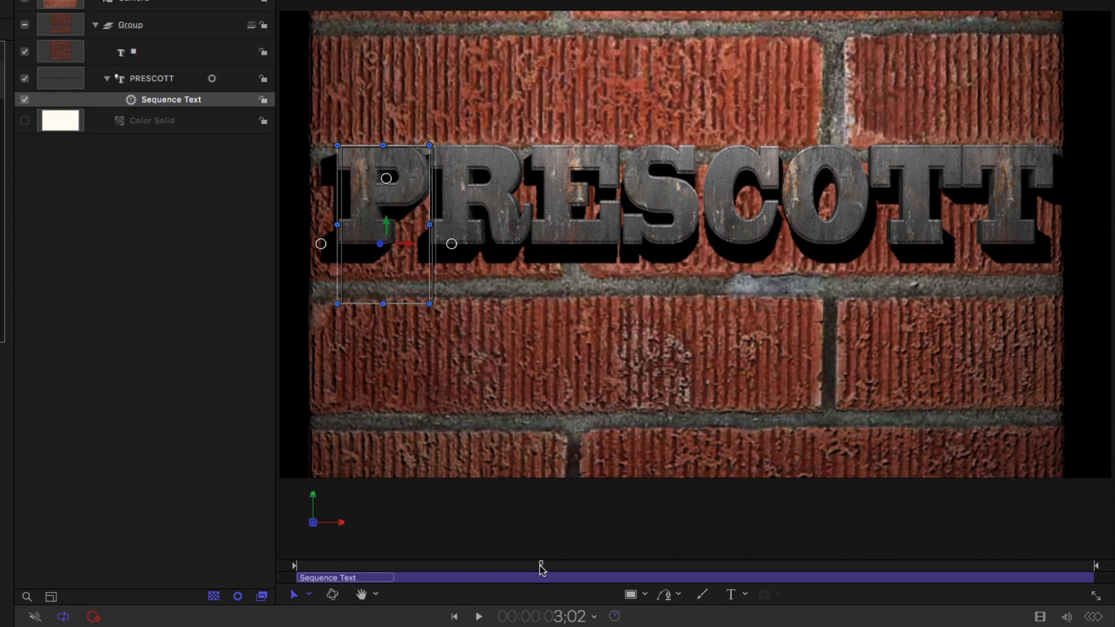
{"action": "key", "text": "o"}
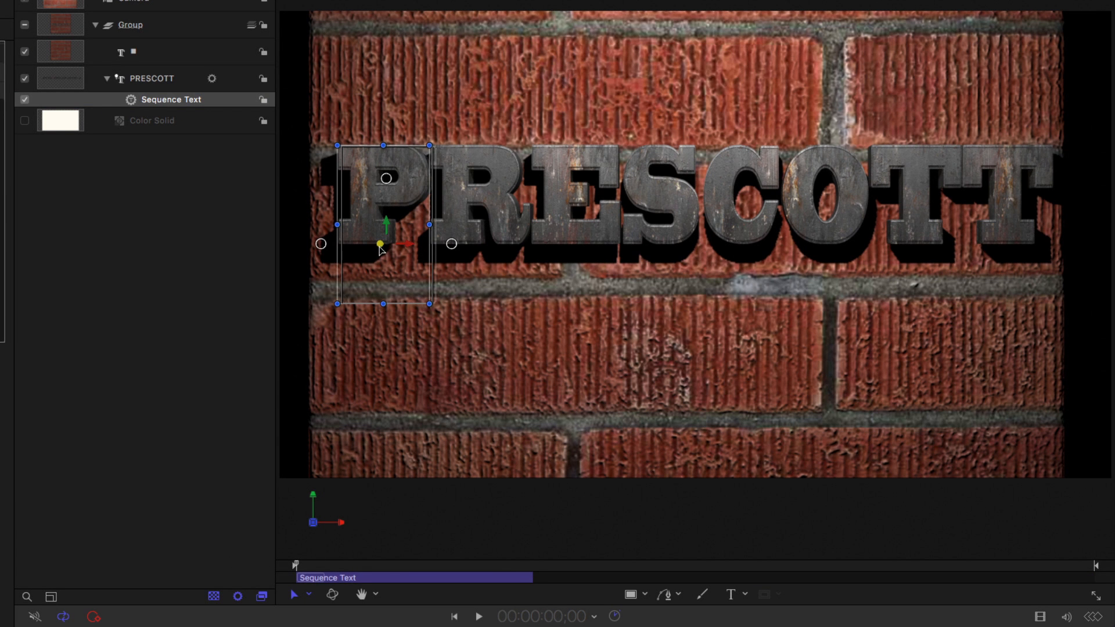
Step: Push the Sequence Text characters back in Z behind the brick wall and play the animation
{"action": "left_click_drag", "start_coordinate": [375, 245], "coordinate": [329, 245]}
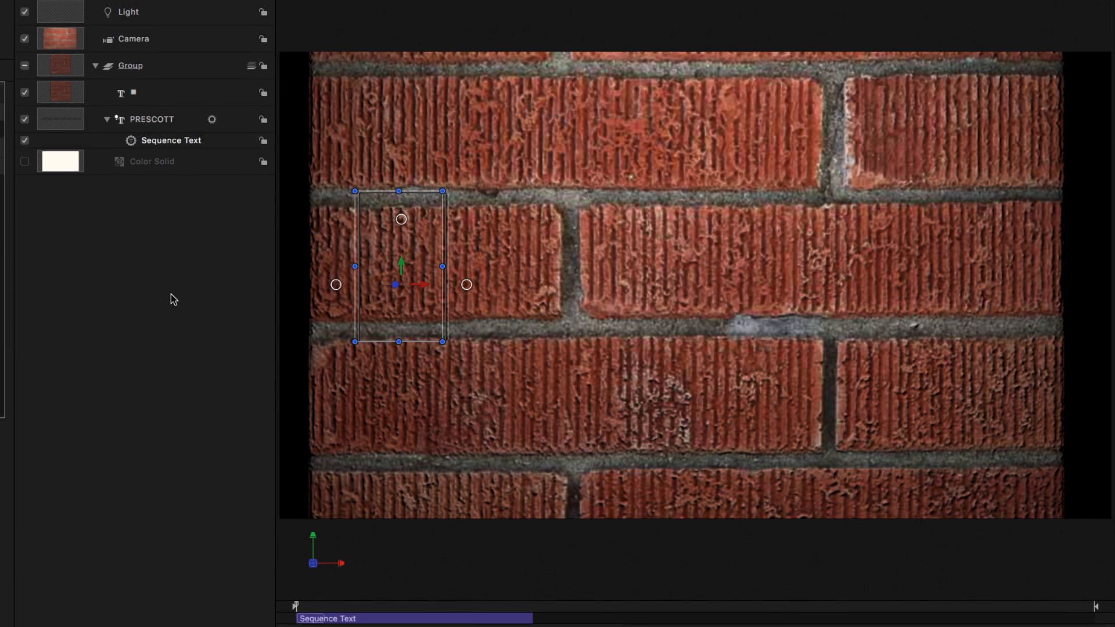
{"action": "left_click", "coordinate": [172, 259]}
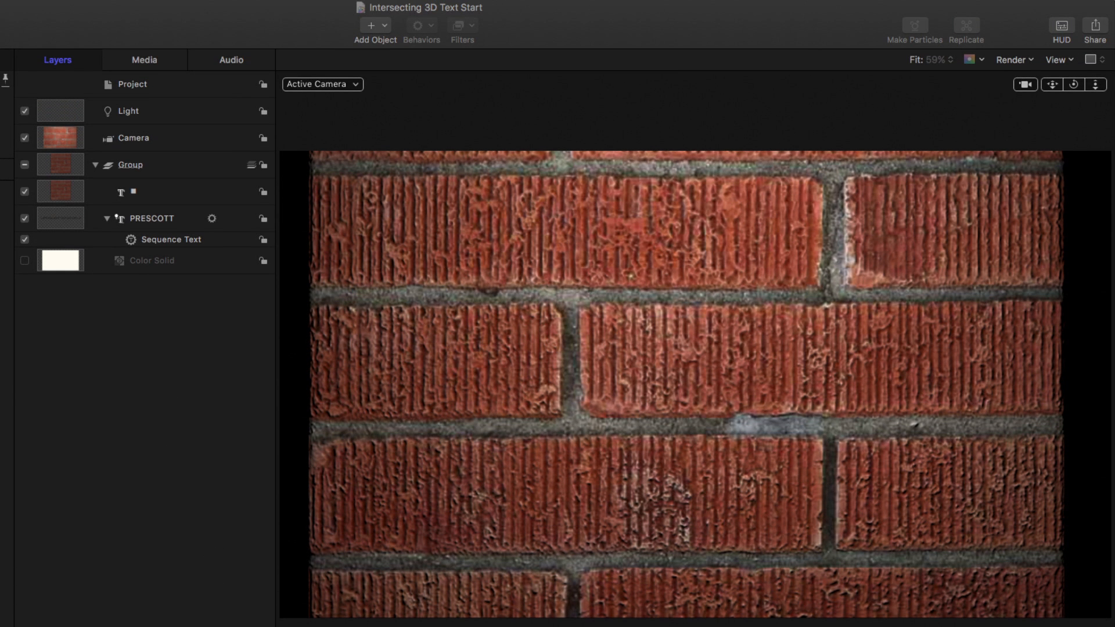
{"action": "left_click", "coordinate": [169, 238]}
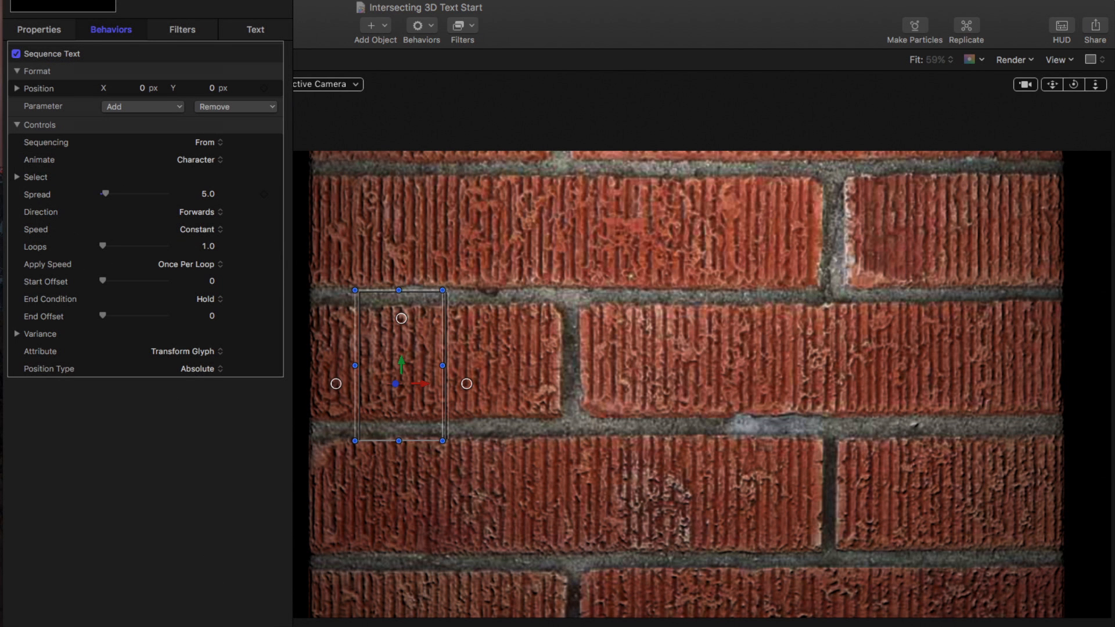
{"action": "key", "text": "space"}
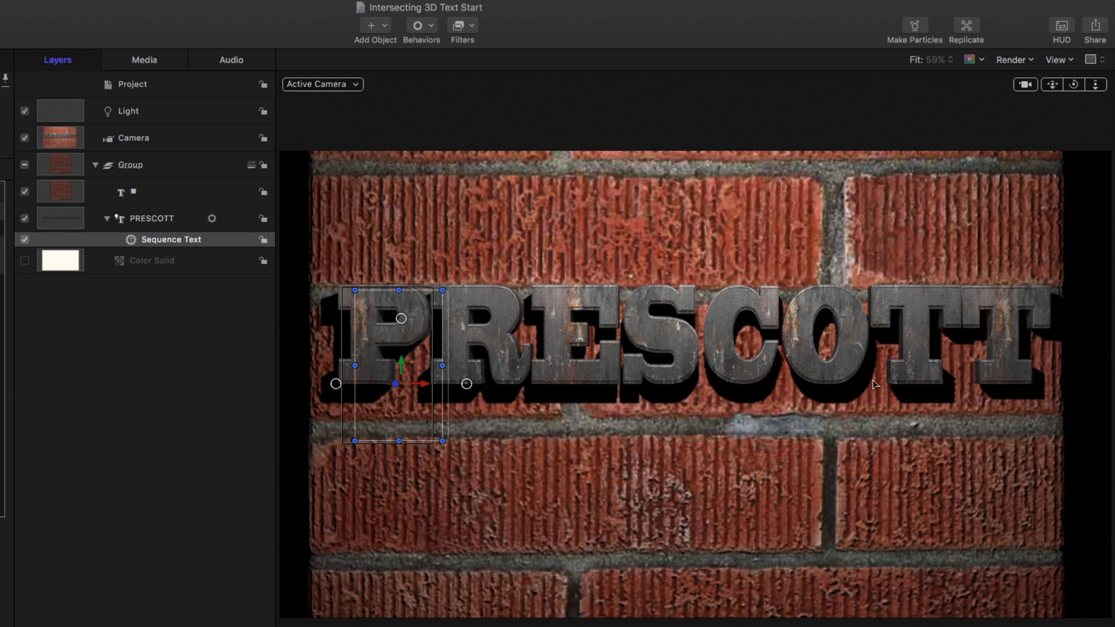
Step: Orbit the camera to an angled view, and enlarge the brick square to cover more of the frame before replaying the animation
{"action": "left_click_drag", "start_coordinate": [1073, 88], "coordinate": [1004, 82]}
{"action": "left_click", "coordinate": [178, 192]}
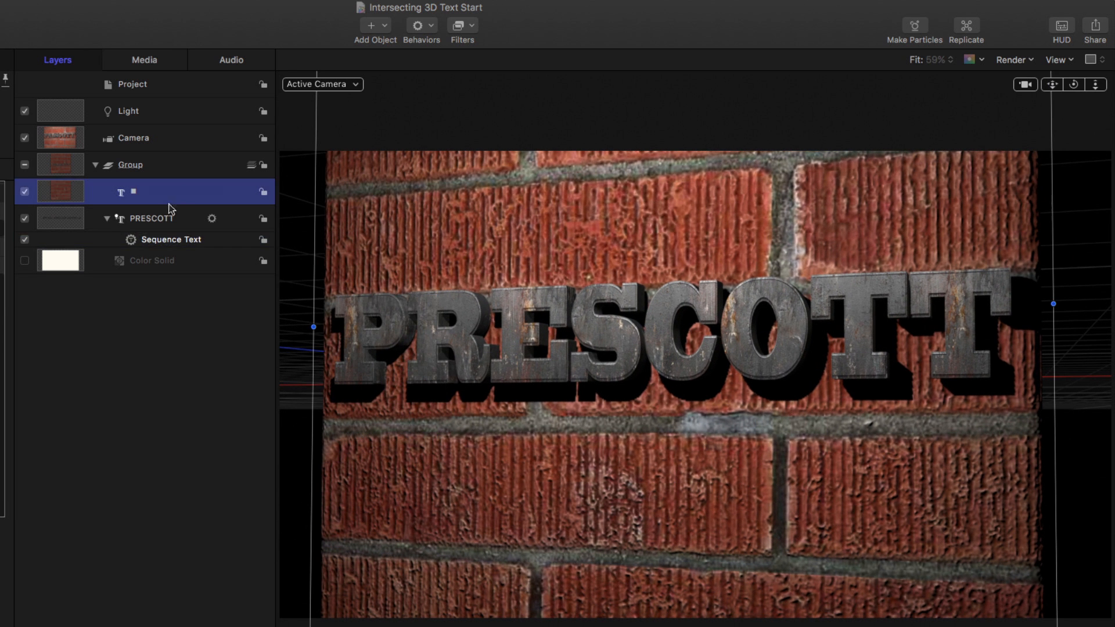
{"action": "left_click", "coordinate": [38, 32]}
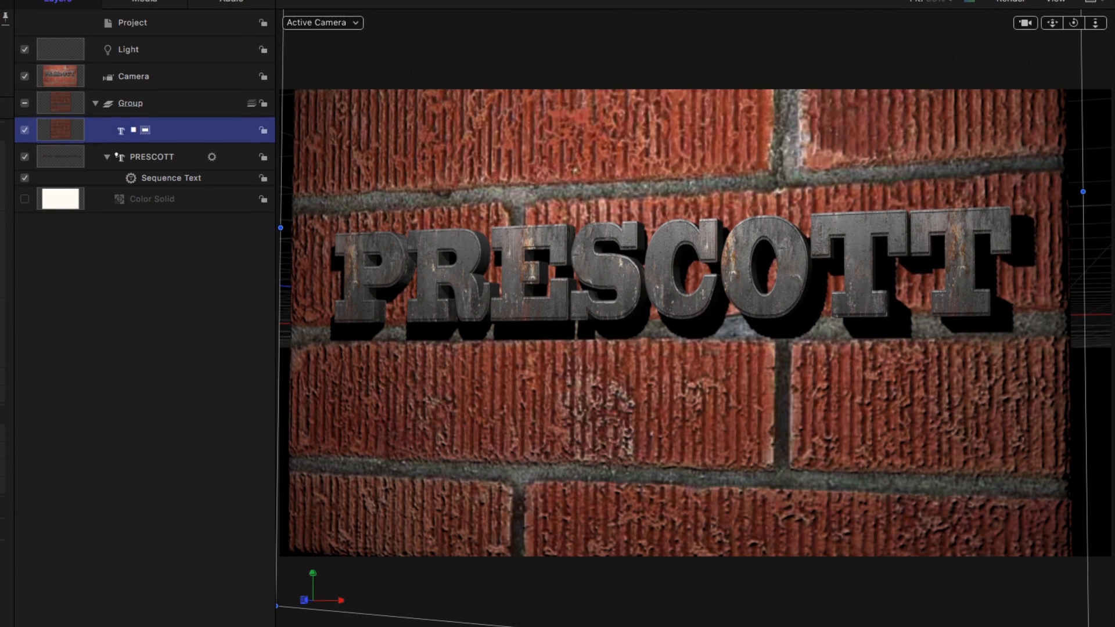
{"action": "left_click_drag", "start_coordinate": [685, 626], "coordinate": [407, 626]}
{"action": "key", "text": "space"}
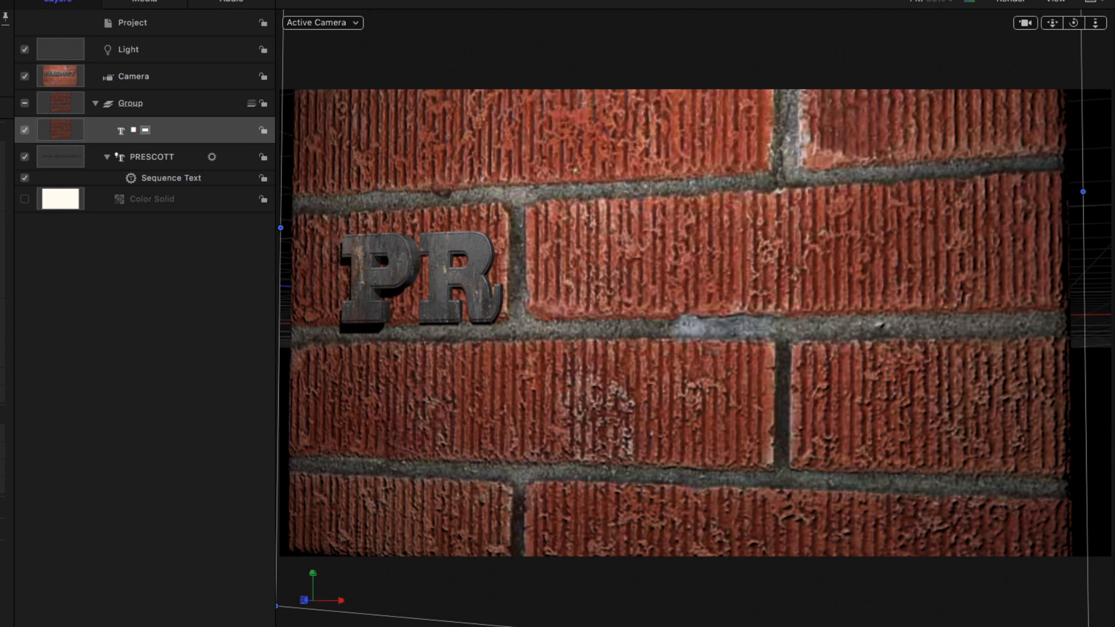